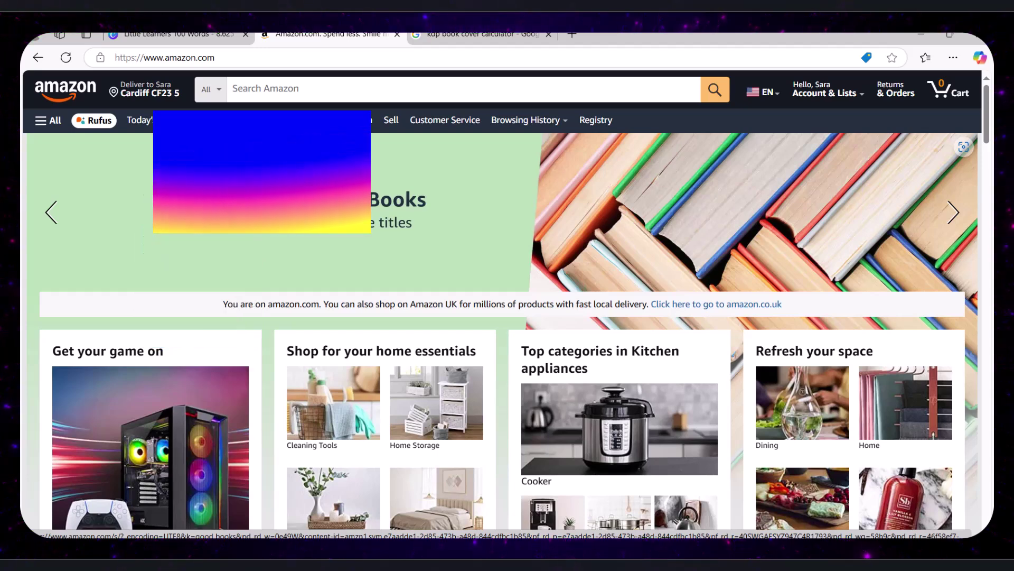
# Open the KDP Cover Calculator from the Google results and go to its book information form
pyautogui.click(478, 33)
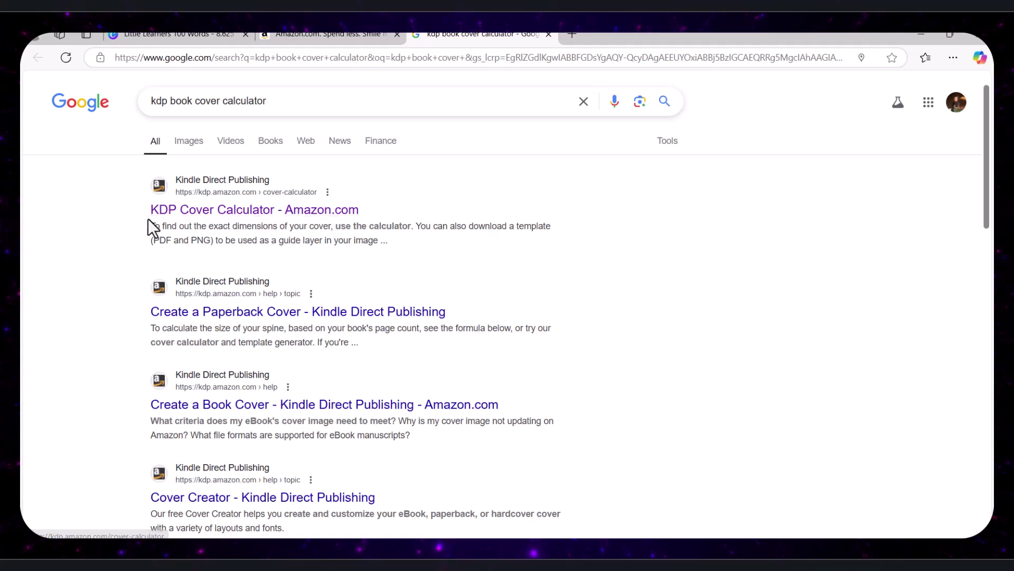
pyautogui.click(164, 213)
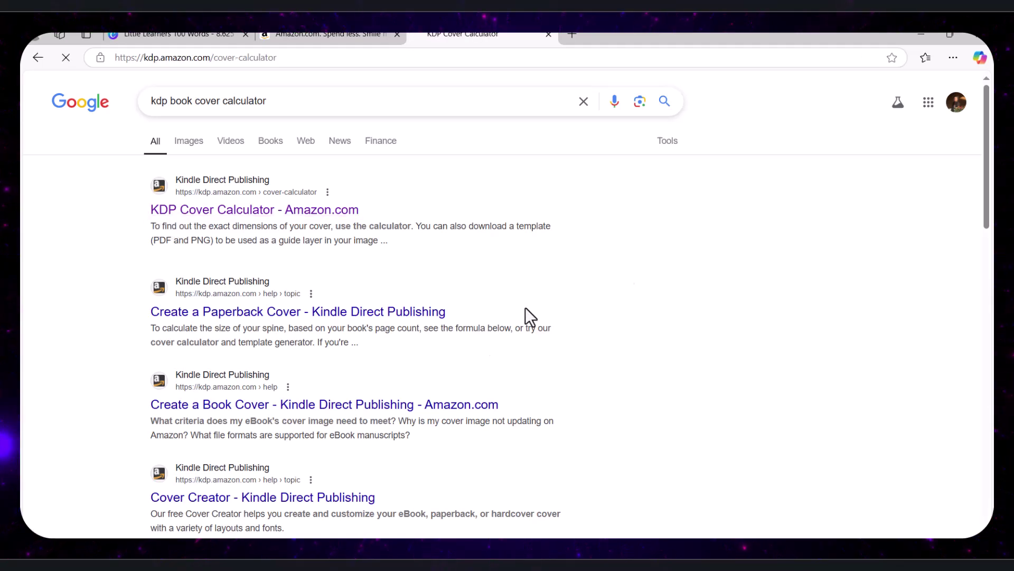
pyautogui.moveTo(992, 113); pyautogui.dragTo(991, 208)
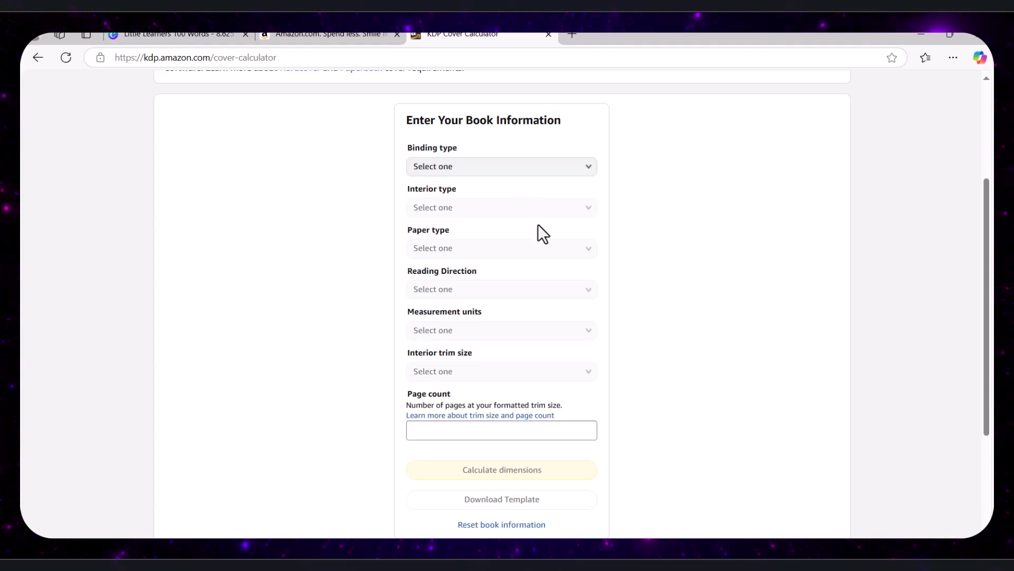
# Set the book to Paperback binding, Premium color interior, White paper and Left to Right reading direction
pyautogui.click(443, 167)
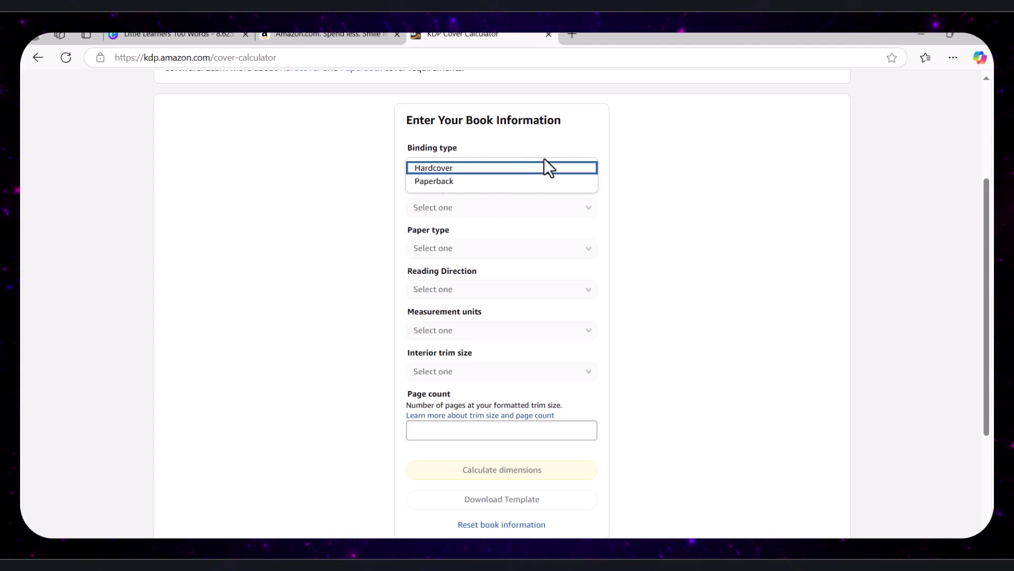
pyautogui.click(448, 185)
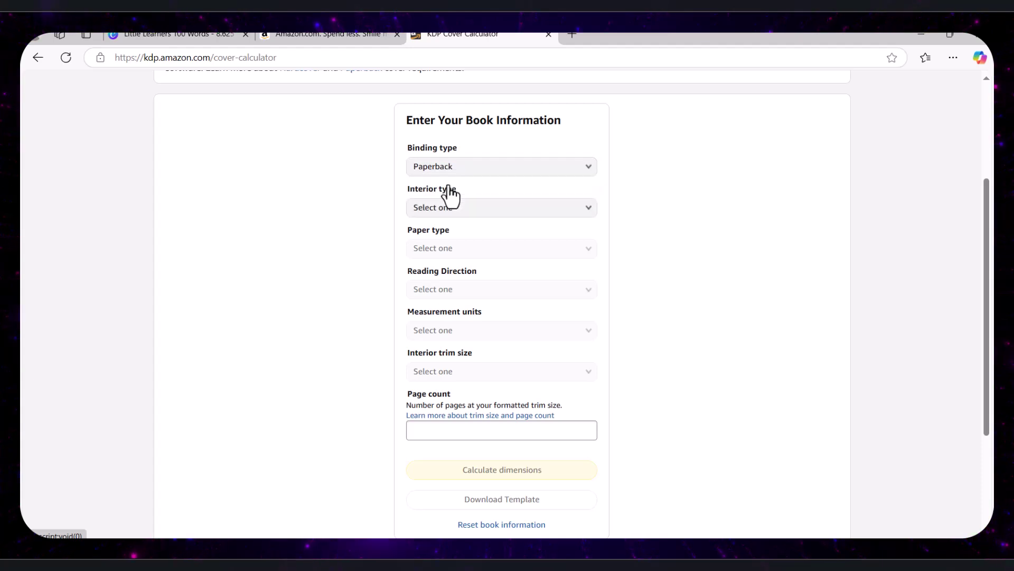
pyautogui.click(514, 210)
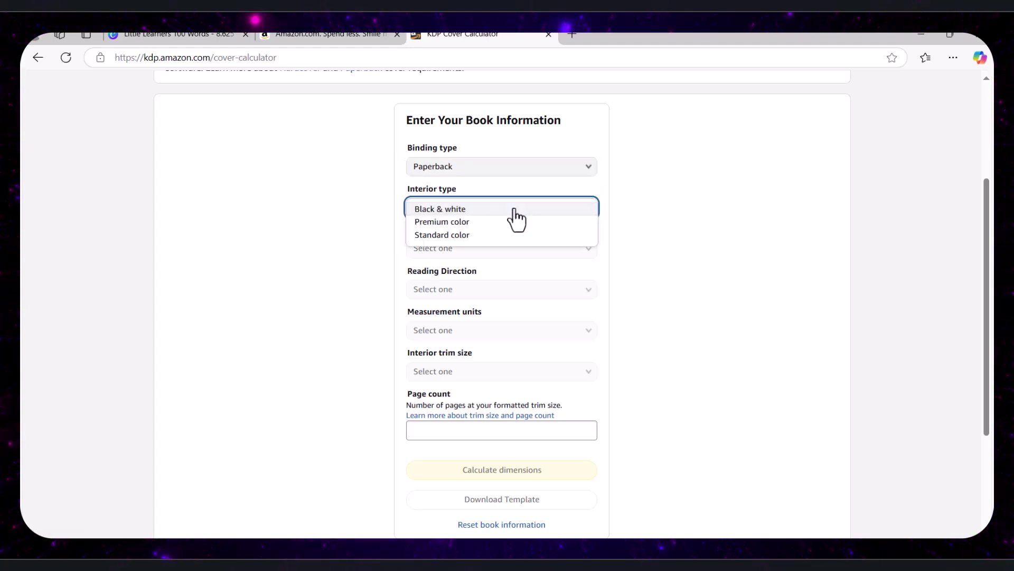
pyautogui.click(478, 226)
pyautogui.click(480, 251)
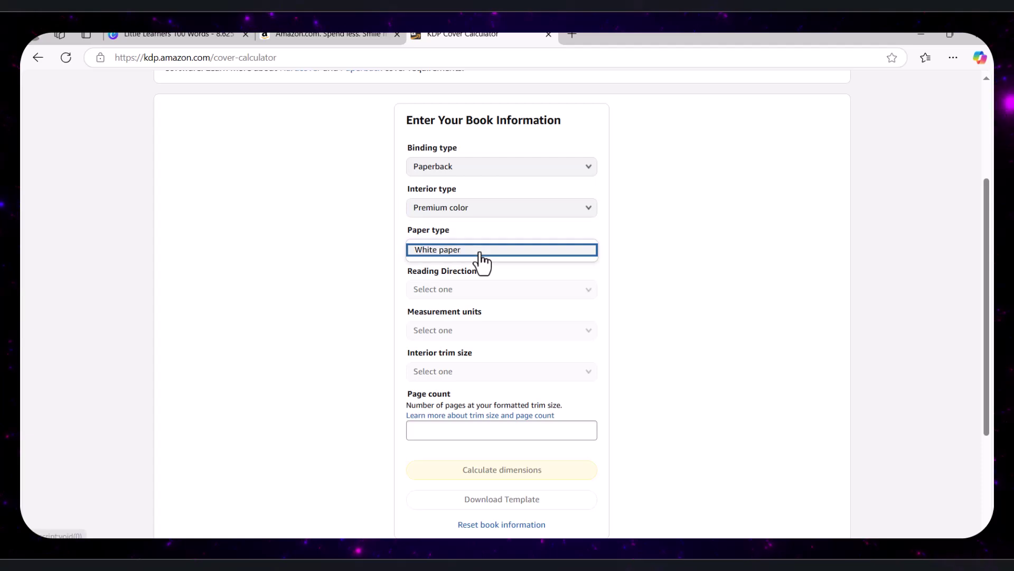
pyautogui.click(482, 252)
pyautogui.click(512, 289)
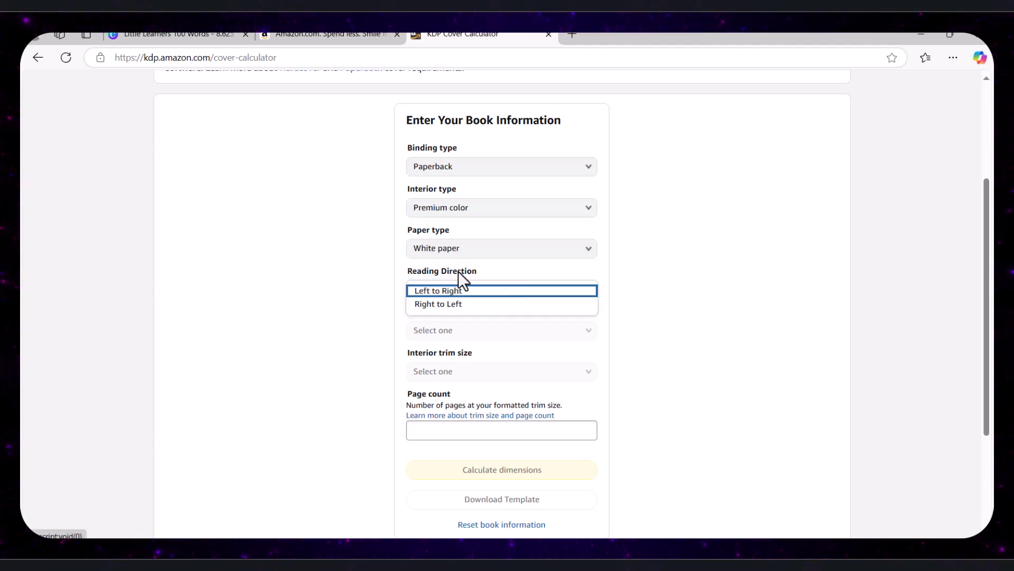
pyautogui.click(421, 291)
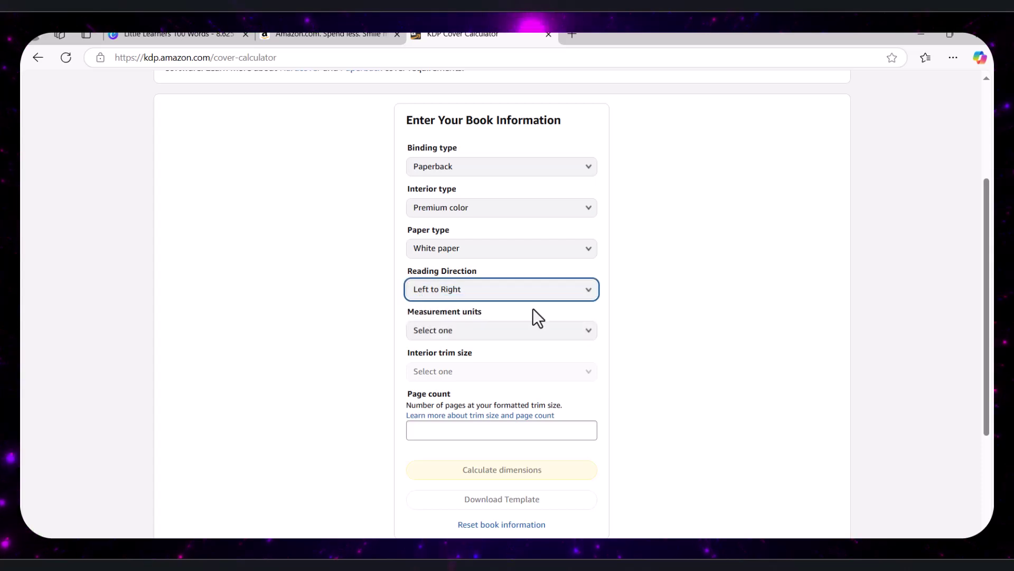
# Set the measurement units to Inches and the interior trim size to 8.5 x 8.5 in
pyautogui.scroll(-2, 533, 309)
pyautogui.click(482, 247)
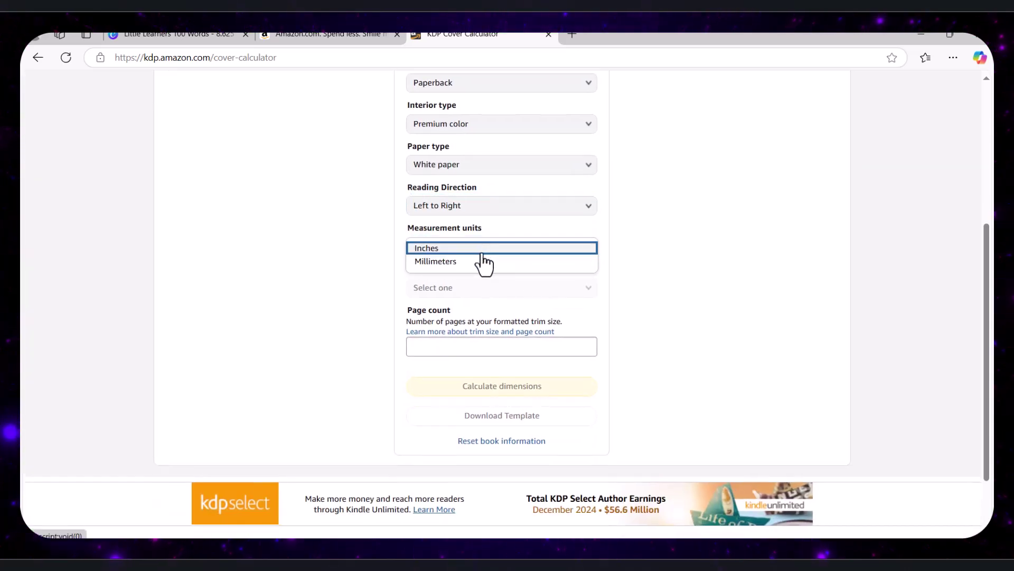
pyautogui.click(482, 253)
pyautogui.click(531, 288)
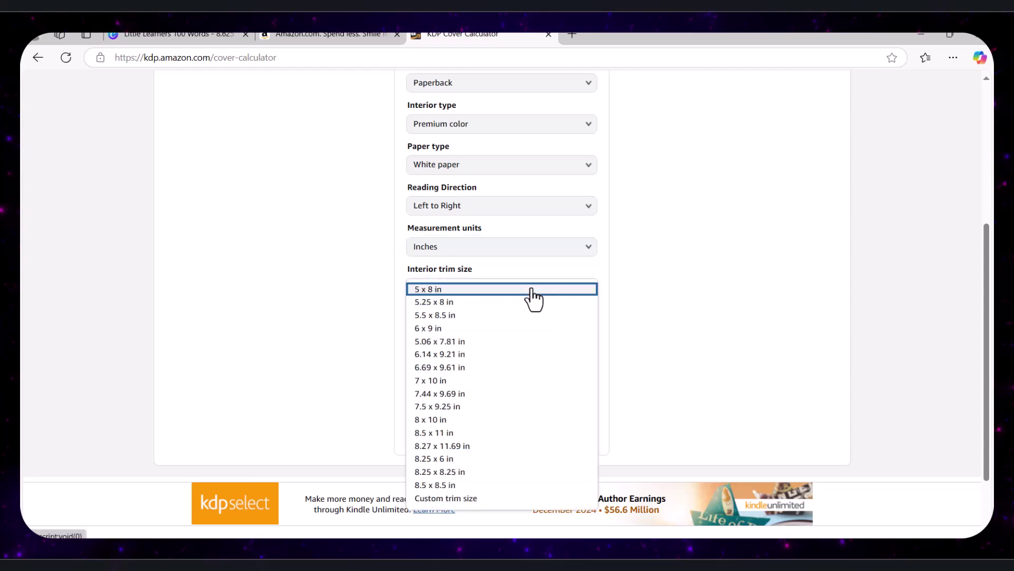
pyautogui.click(452, 485)
# Enter a page count of 25, calculate the cover dimensions and review the full cover size
pyautogui.moveTo(983, 349); pyautogui.dragTo(984, 324)
pyautogui.click(483, 436)
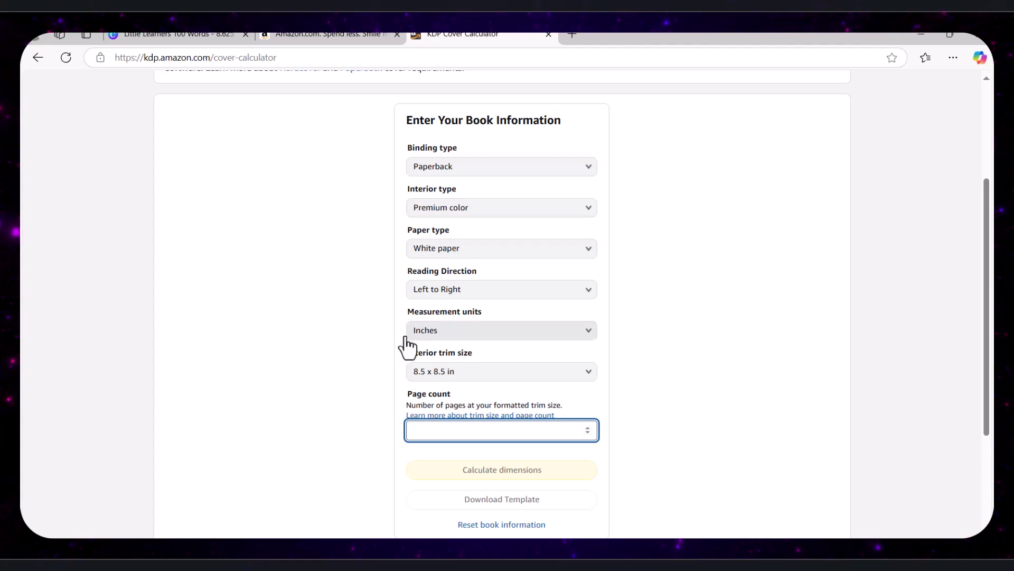
pyautogui.write('25')
pyautogui.click(388, 452)
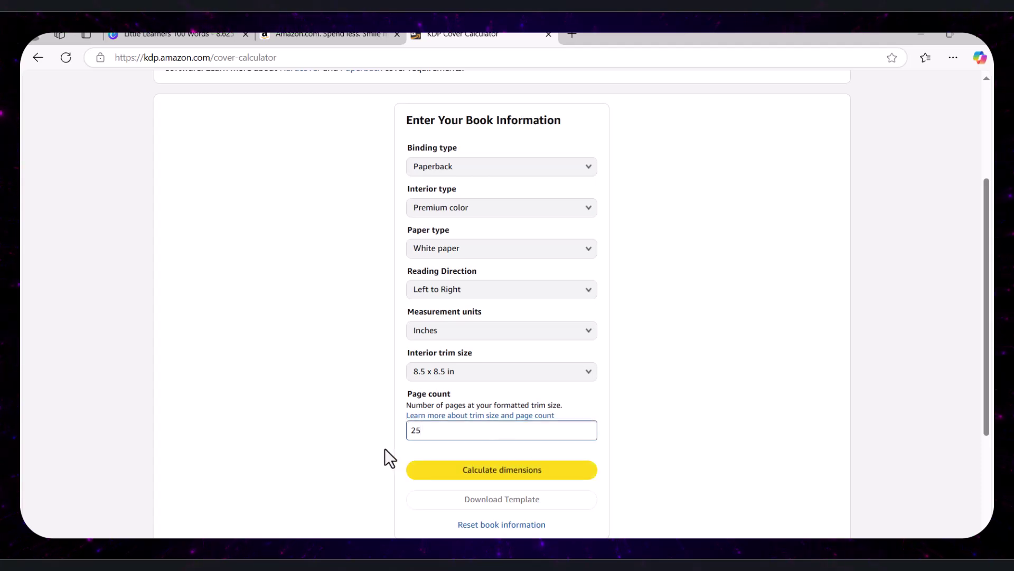
pyautogui.click(525, 471)
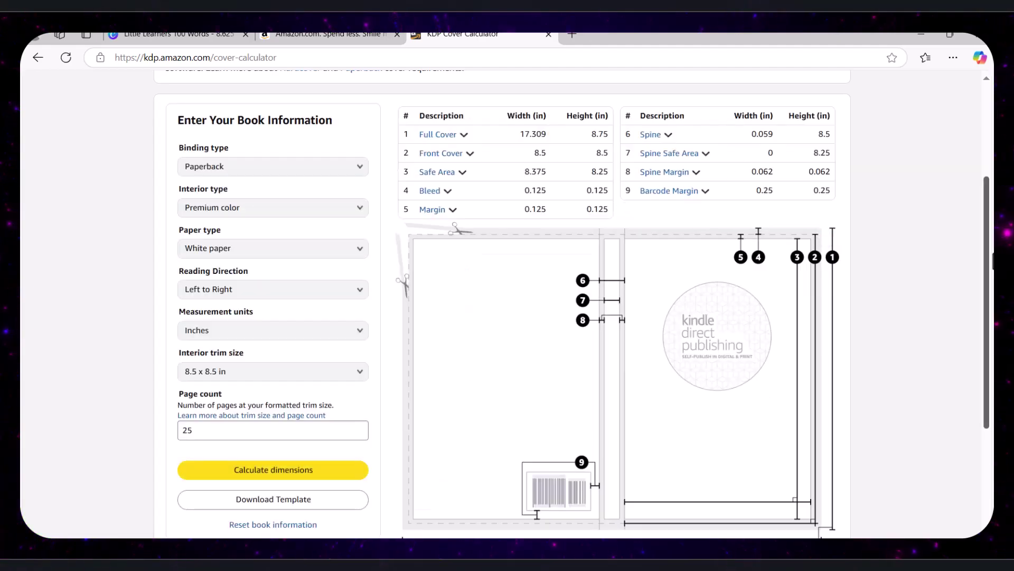
pyautogui.moveTo(986, 265); pyautogui.dragTo(992, 286)
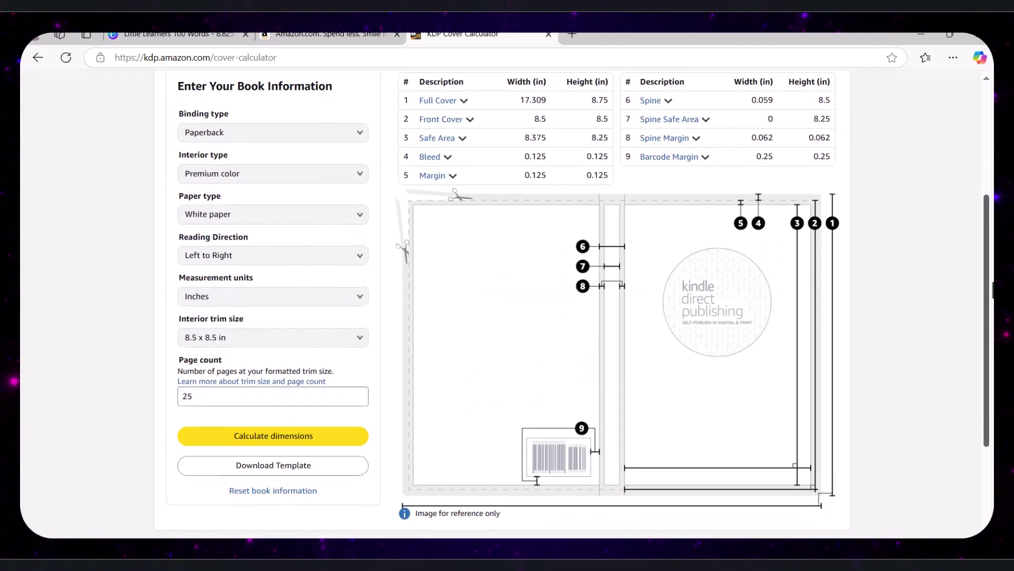
pyautogui.scroll(1, 507, 296)
pyautogui.moveTo(414, 192)
pyautogui.moveTo(436, 139)
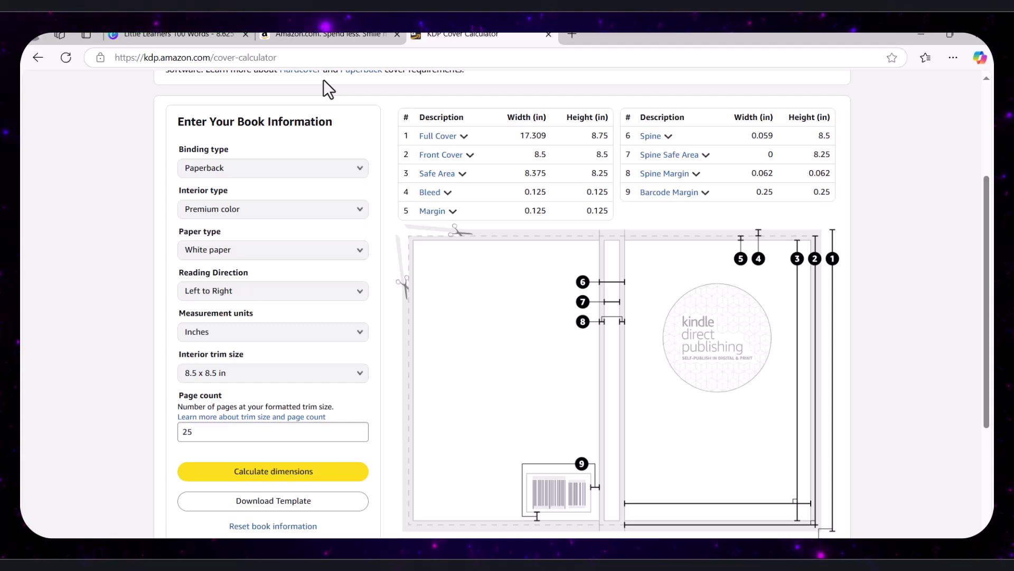
# Switch to the Little Learners 100 Words design in Canva, look through its illustrated pages and return to page 1
pyautogui.click(307, 41)
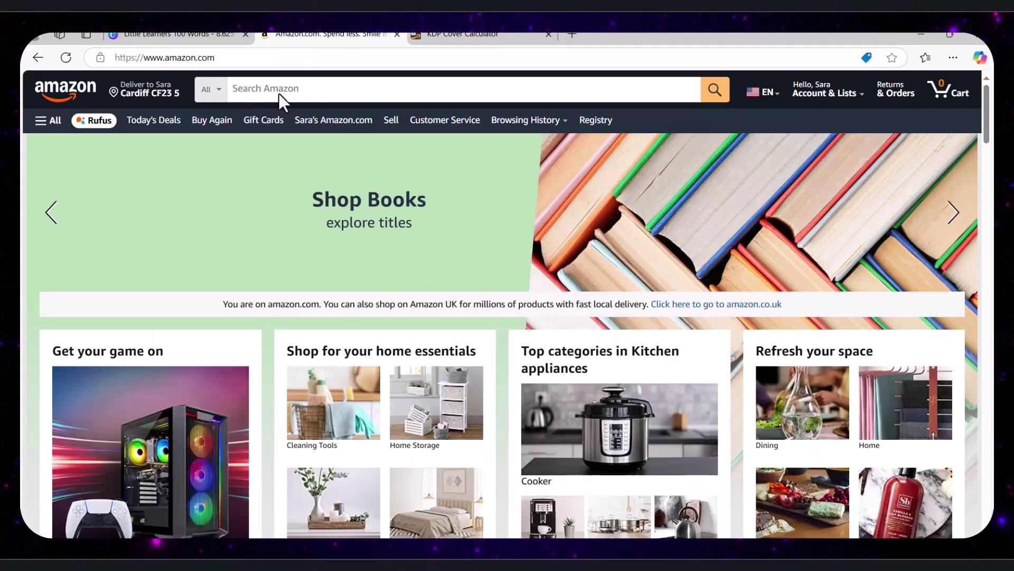
pyautogui.click(430, 92)
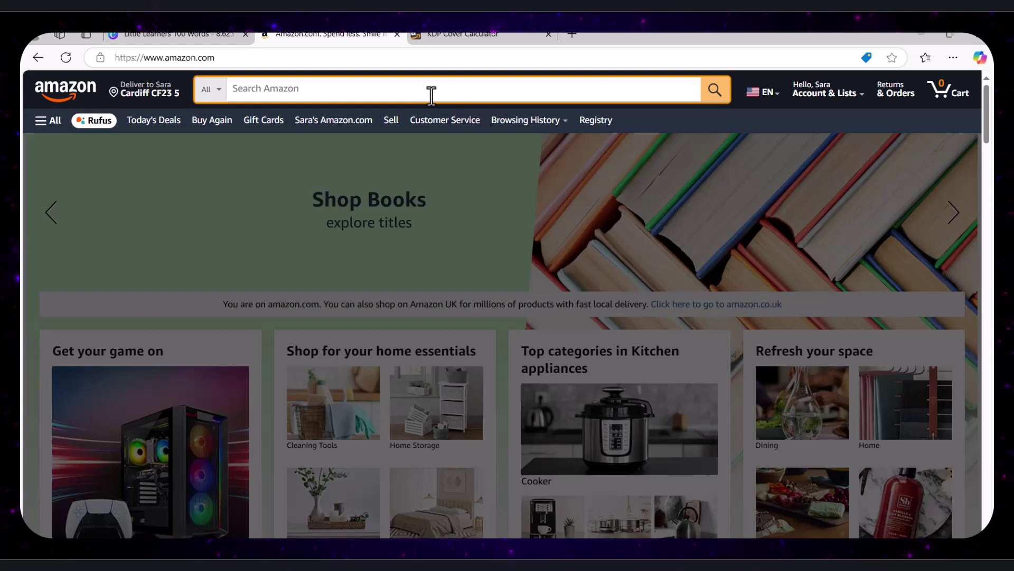
pyautogui.click(200, 35)
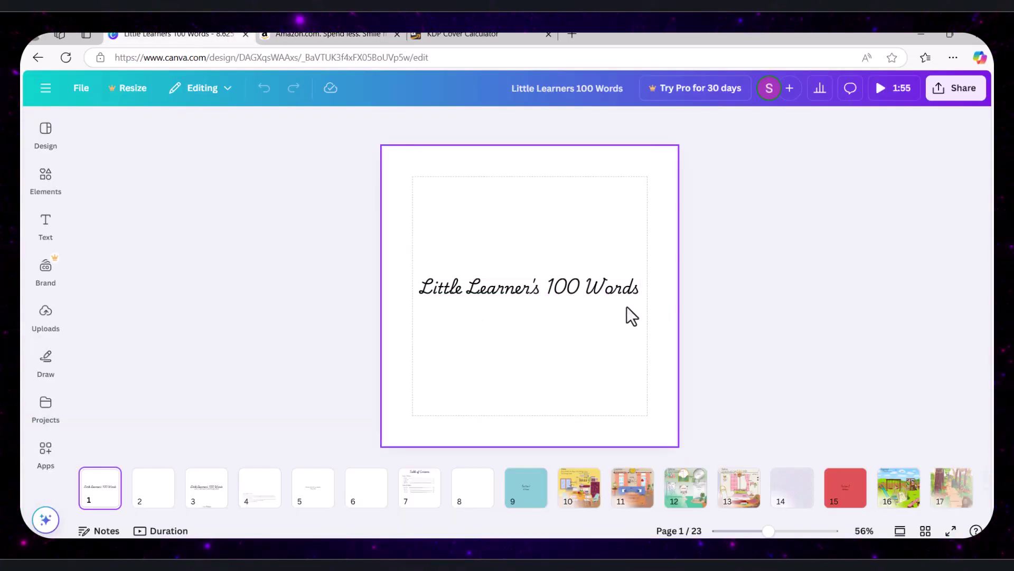
pyautogui.click(588, 505)
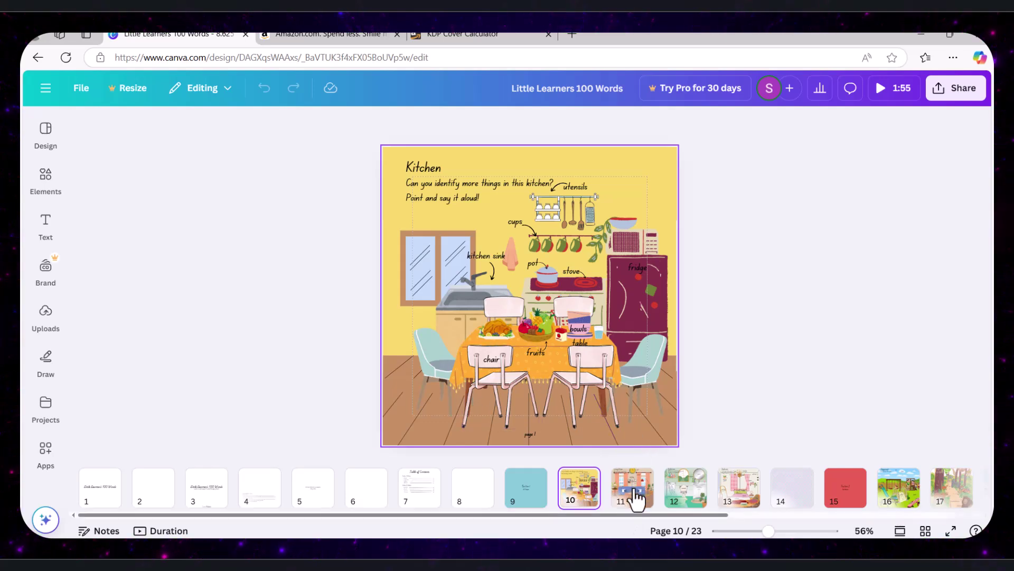
pyautogui.click(637, 499)
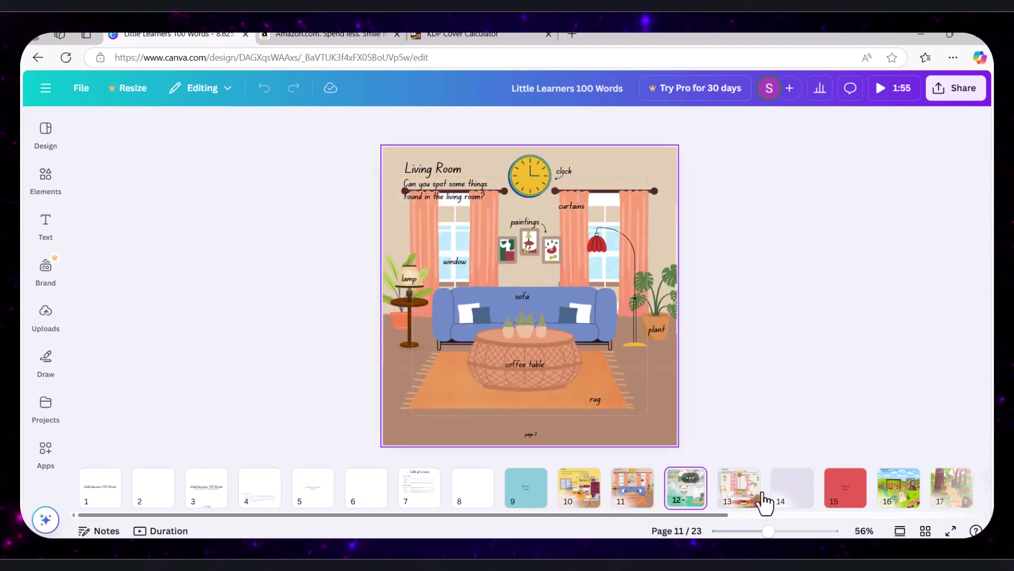
pyautogui.click(749, 499)
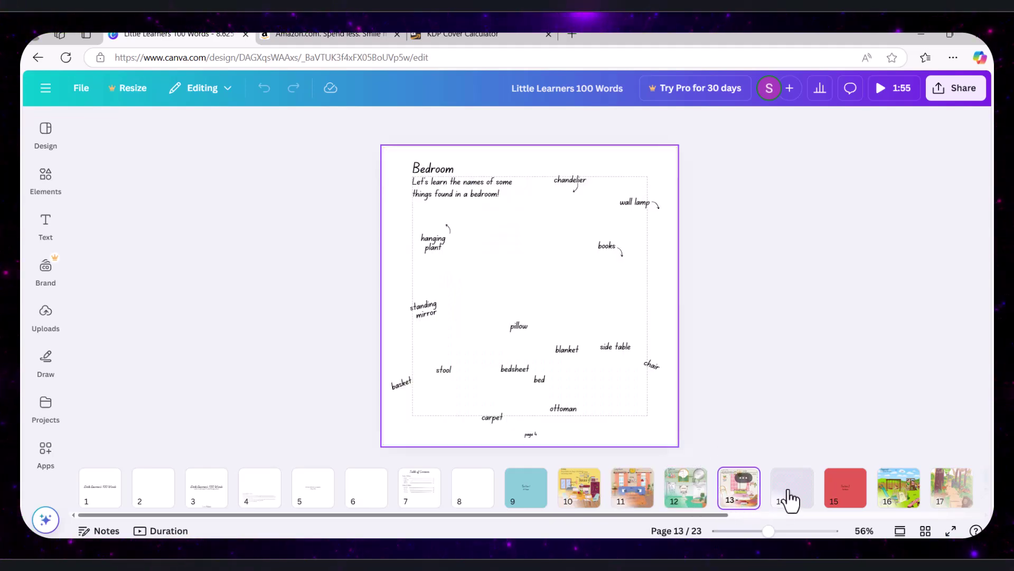
pyautogui.click(897, 500)
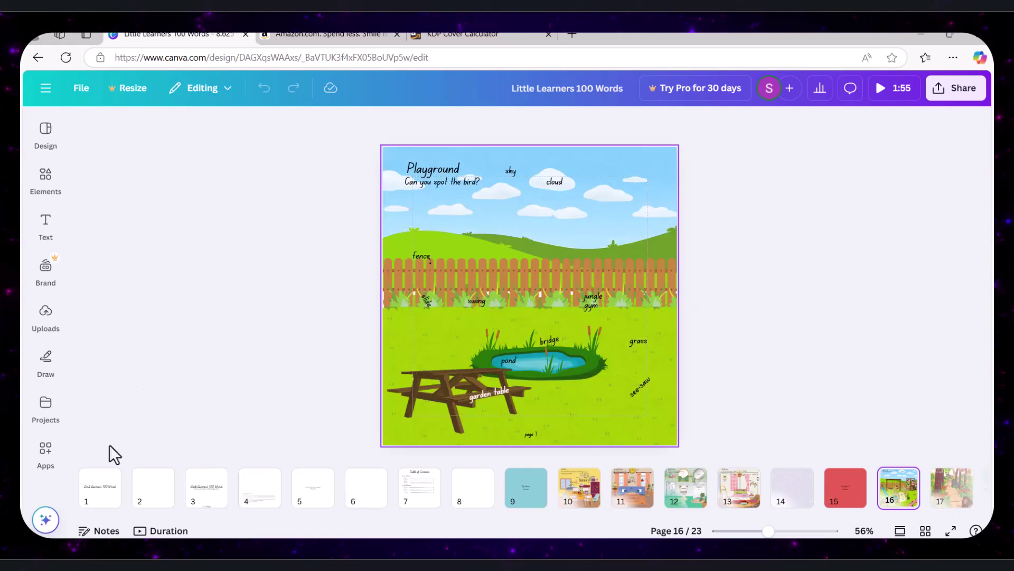
pyautogui.click(92, 496)
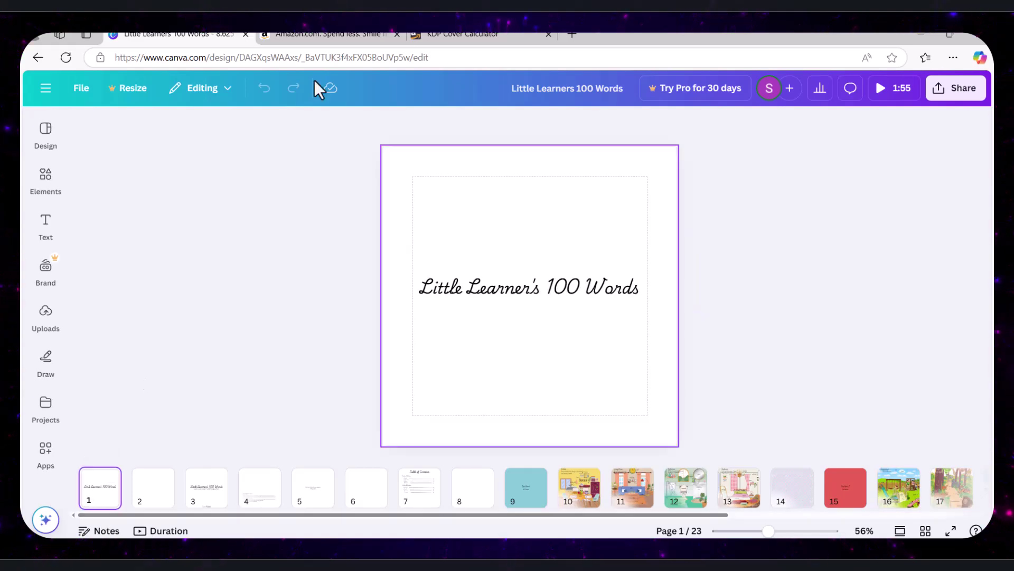
# Switch to Amazon and search for "first 100 words book"
pyautogui.click(339, 35)
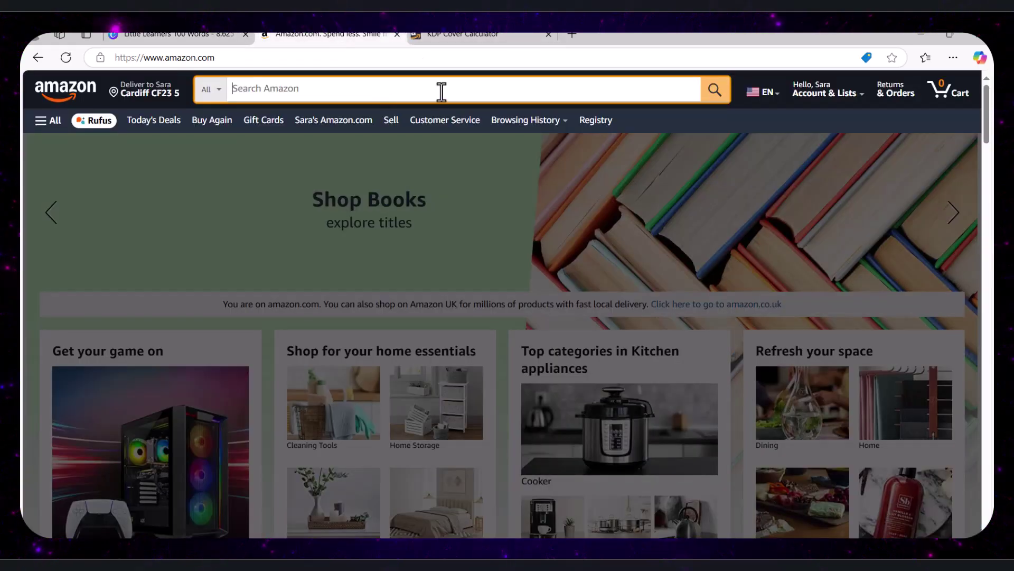
pyautogui.write('first 10')
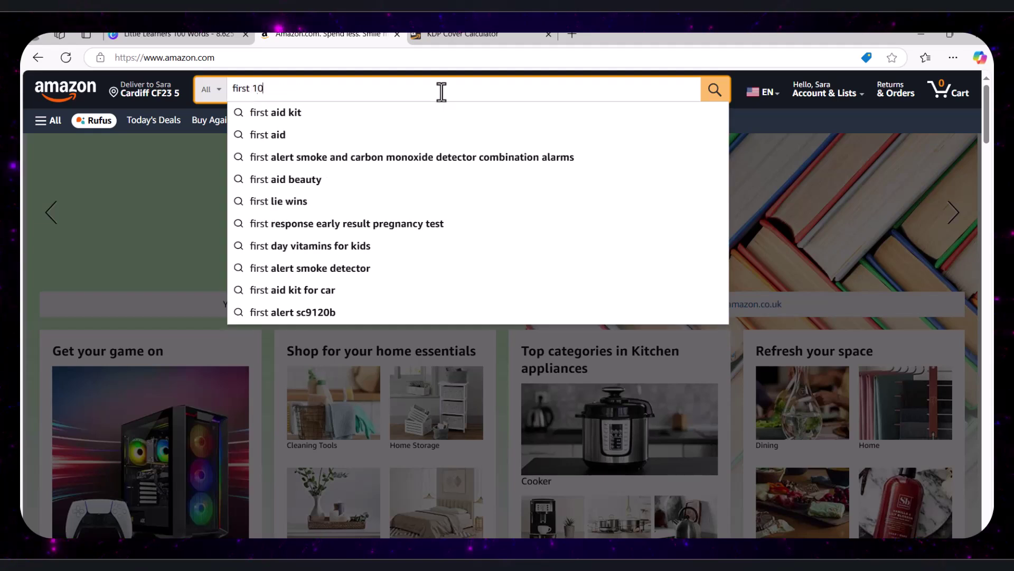
pyautogui.write('0 words')
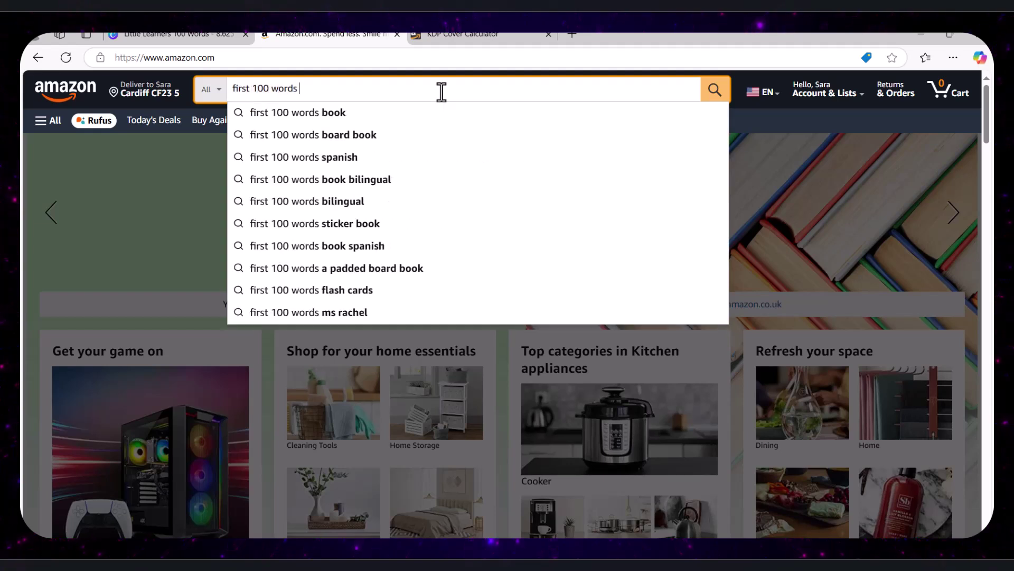
pyautogui.click(365, 116)
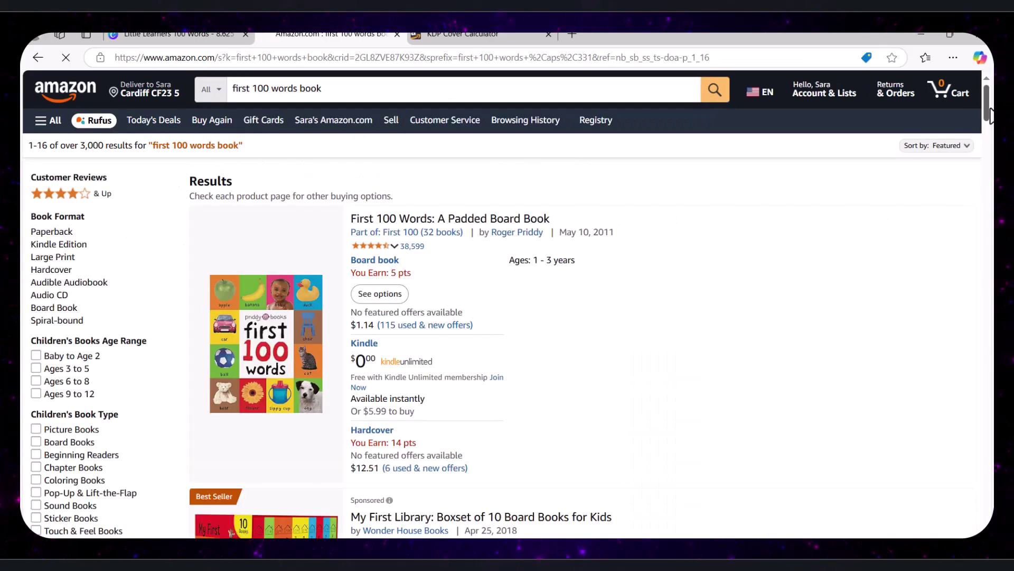
# Look through the "first 100 words book" search results and examine the cover designs of competing children's books
pyautogui.moveTo(989, 106); pyautogui.dragTo(992, 154)
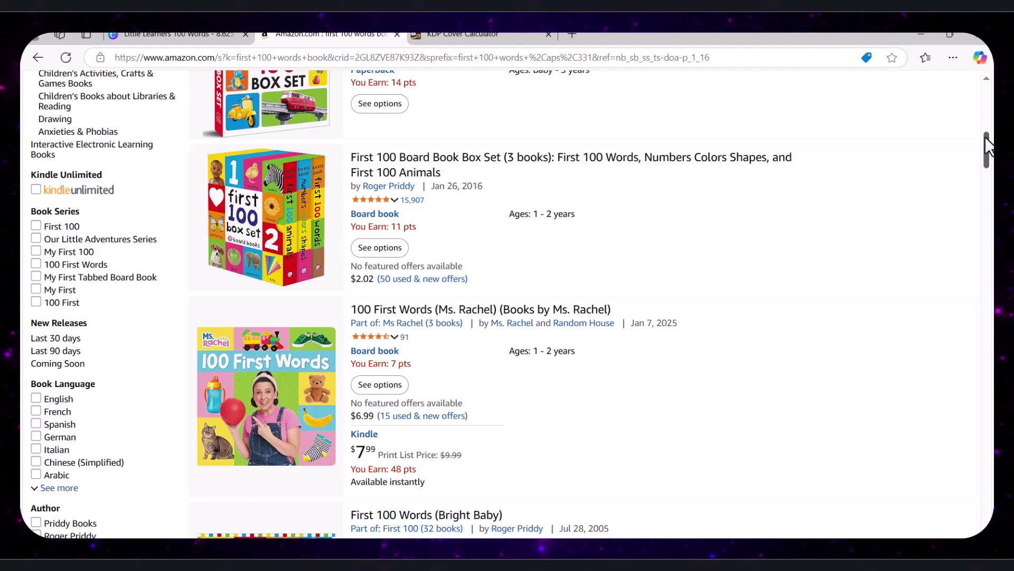
pyautogui.moveTo(986, 139); pyautogui.dragTo(987, 180)
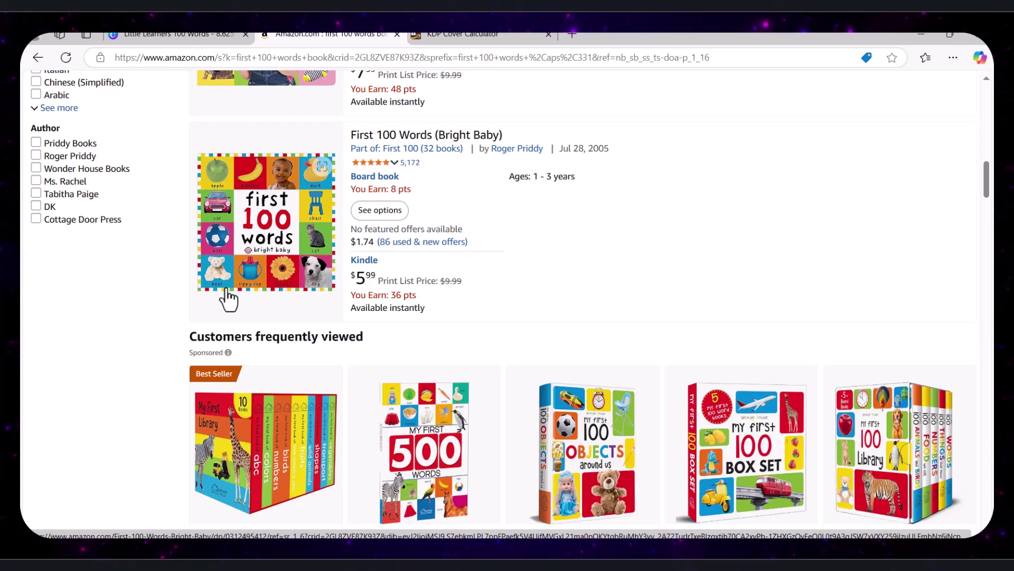
pyautogui.moveTo(990, 188); pyautogui.dragTo(992, 206)
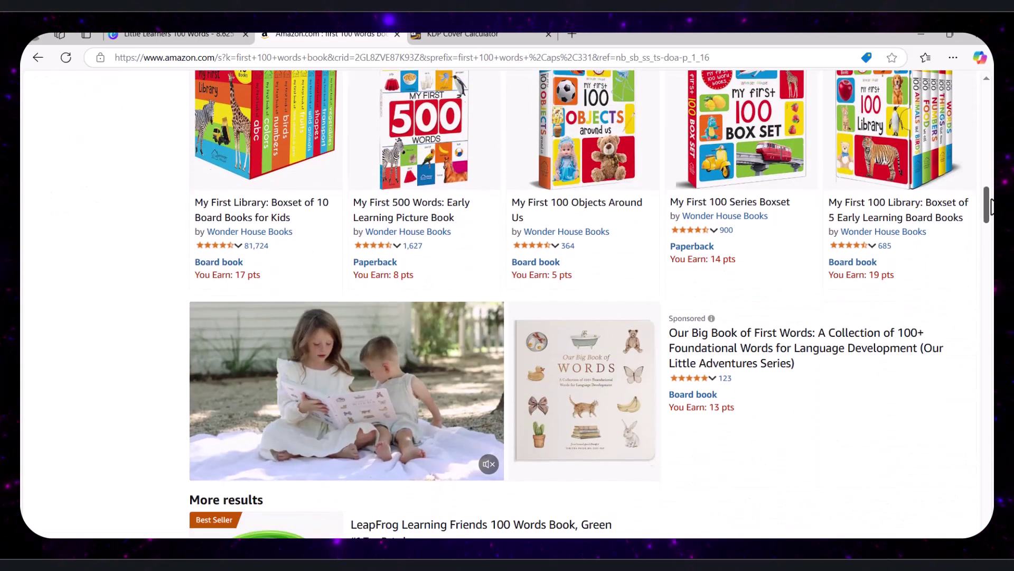
pyautogui.scroll(1, 992, 206)
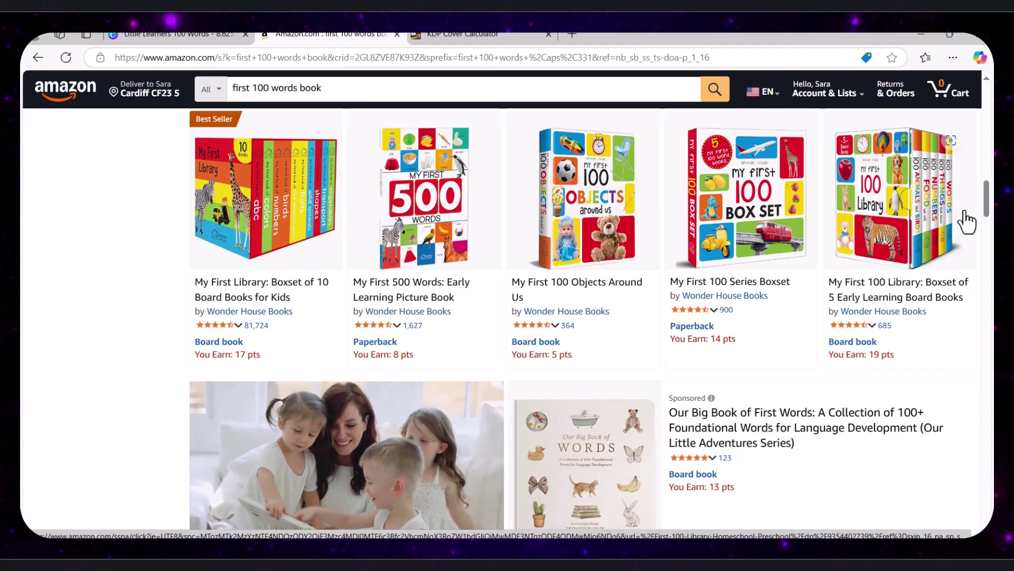
pyautogui.scroll(-1, 986, 209)
pyautogui.scroll(-1, 992, 243)
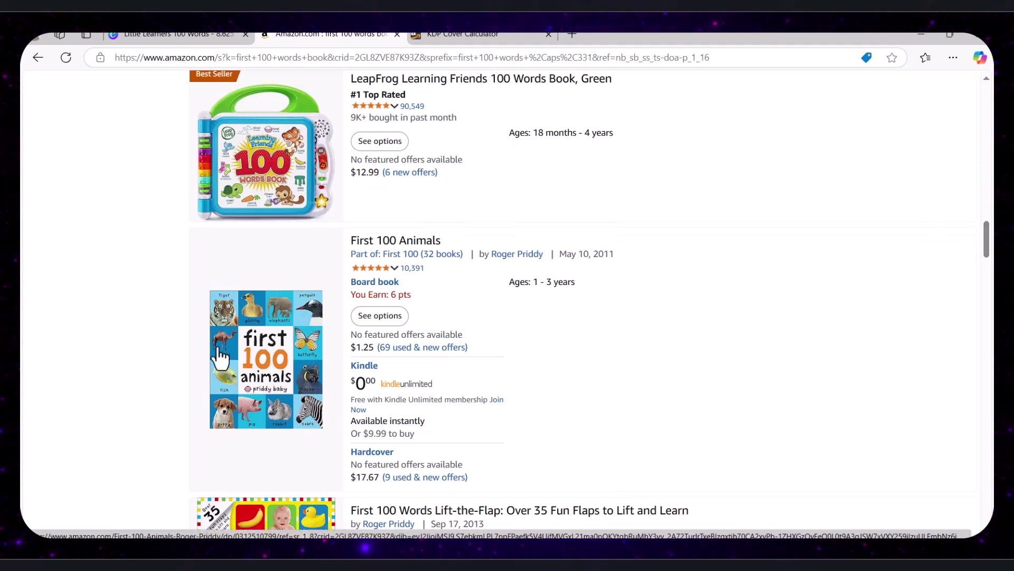
pyautogui.moveTo(991, 253); pyautogui.dragTo(991, 359)
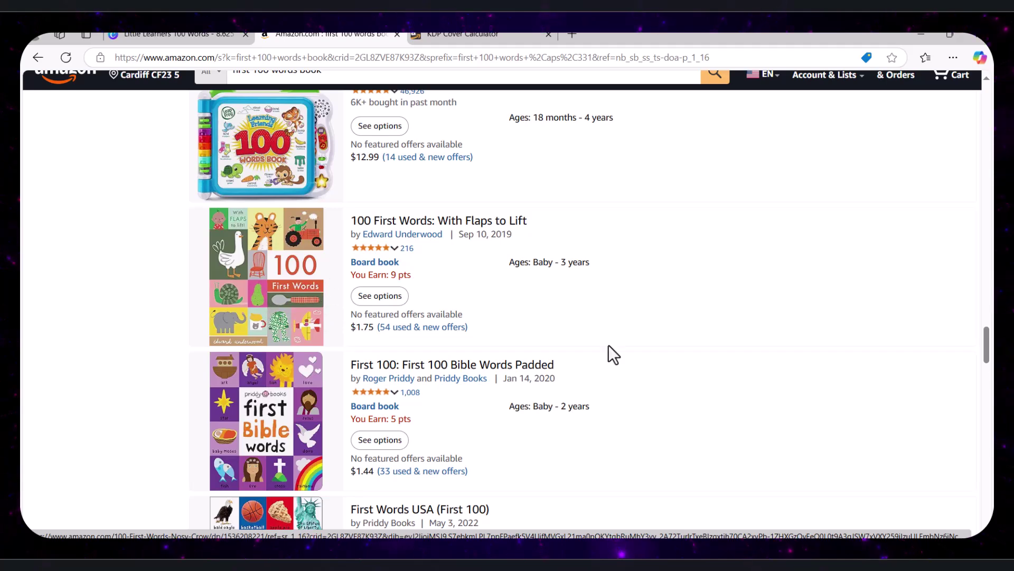
# Save the cover images of 100 First Words: With Flaps to Lift and First 100 Bible Words Padded to the Downloads folder
pyautogui.rightClick(272, 295)
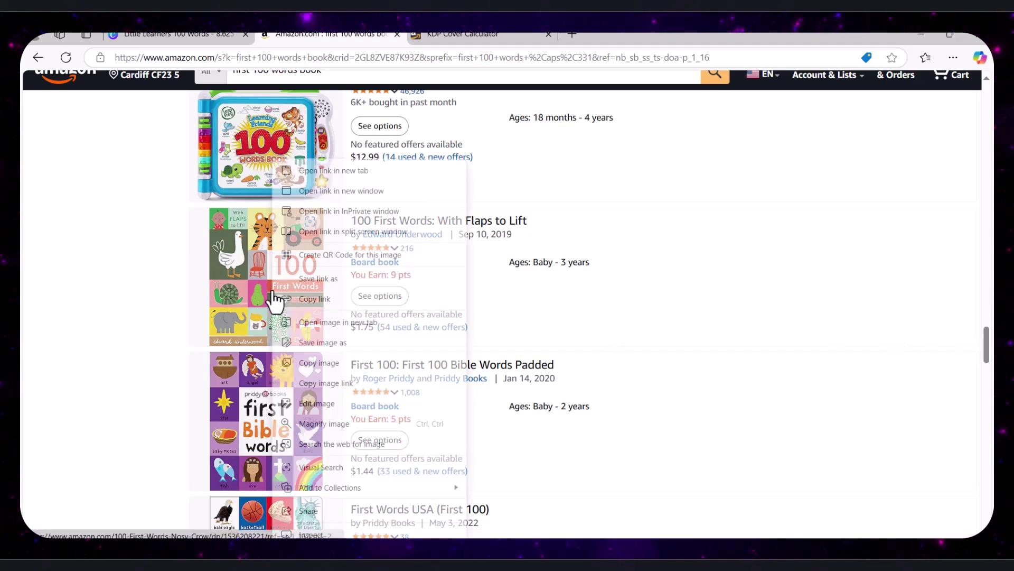
pyautogui.click(339, 342)
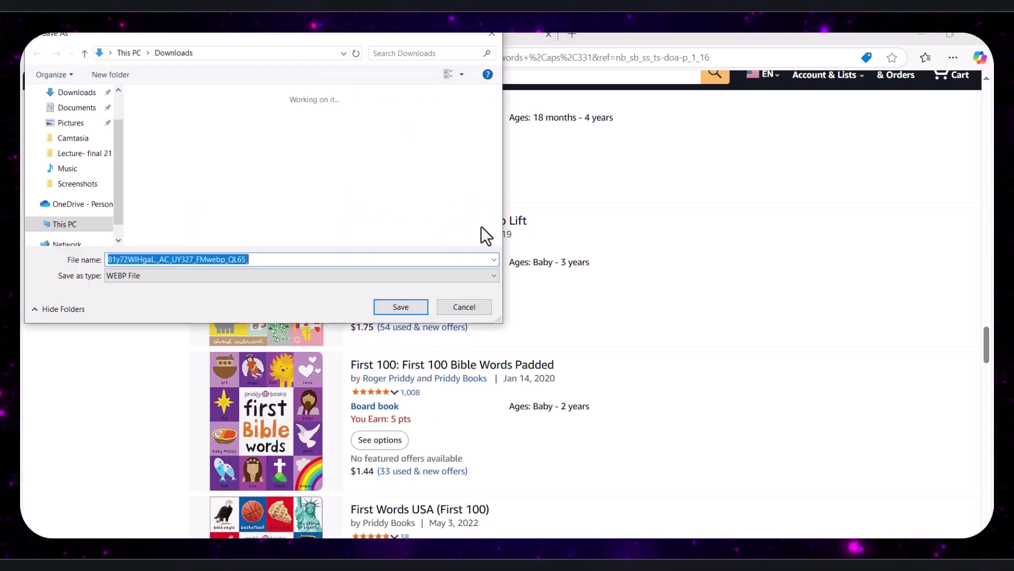
pyautogui.click(401, 307)
pyautogui.scroll(-2, 270, 346)
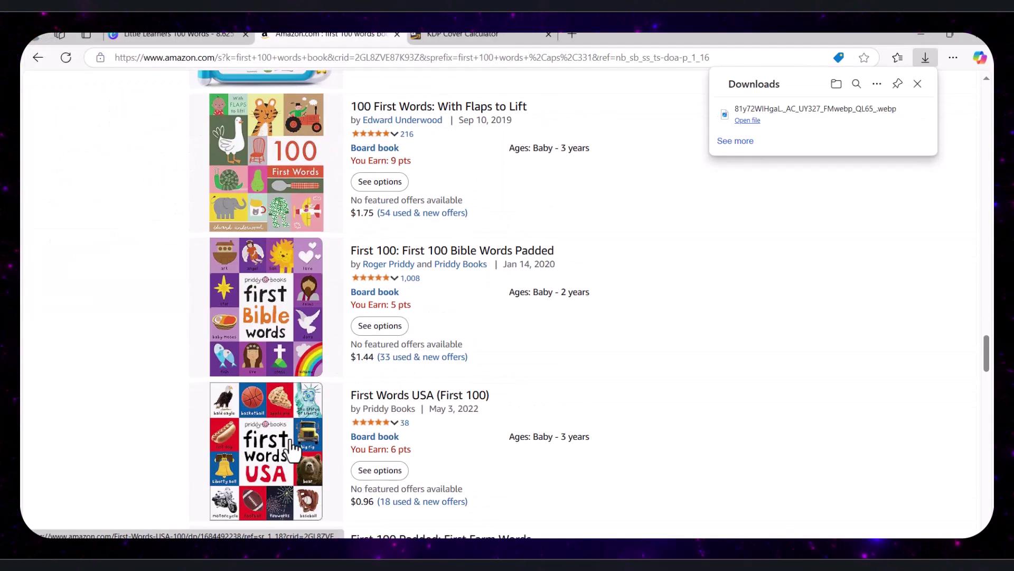
pyautogui.rightClick(268, 346)
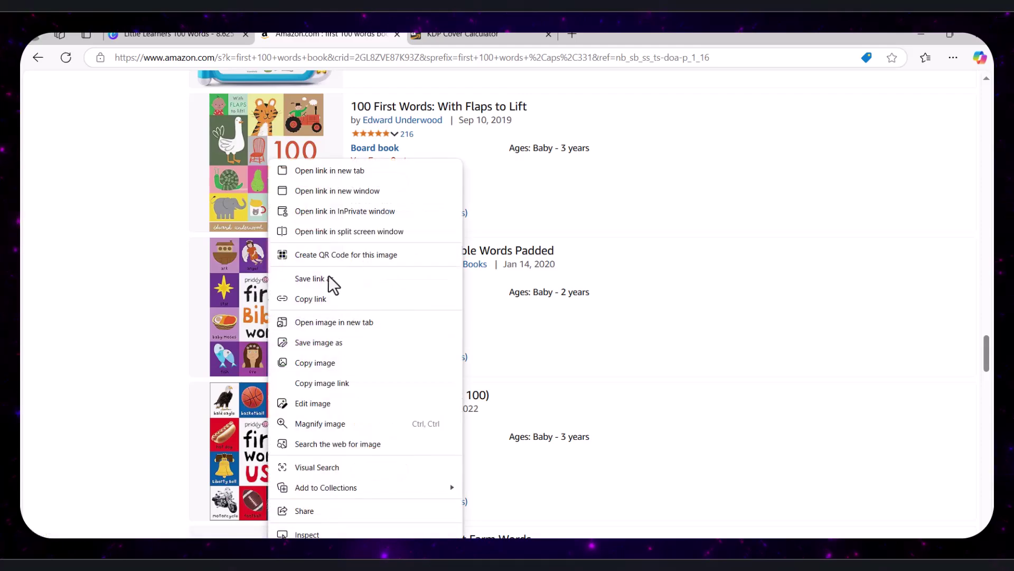
pyautogui.click(318, 344)
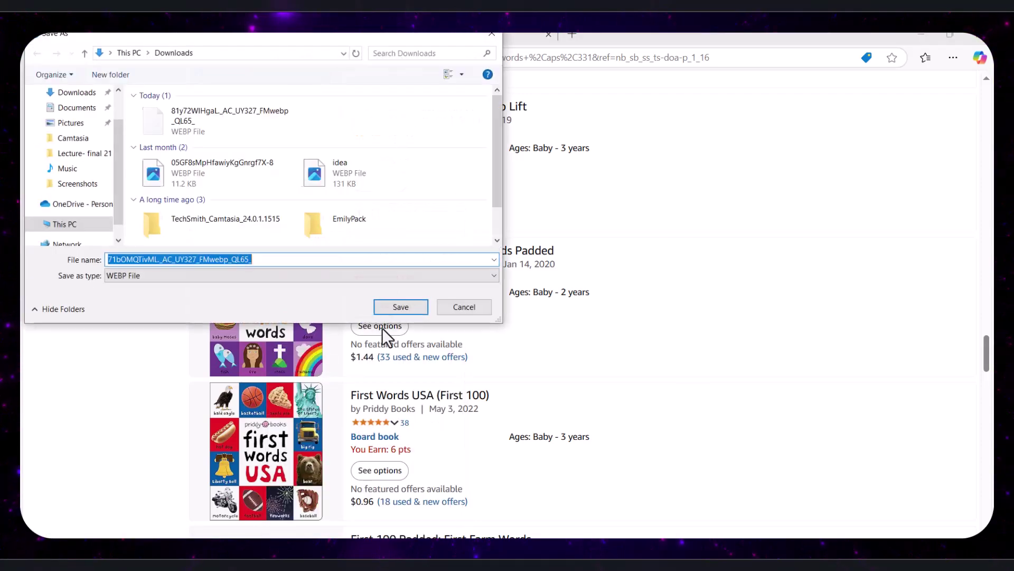
pyautogui.click(408, 314)
# Find My First 500 Words: Early Learning Picture Book in the results and save its cover image to Downloads
pyautogui.scroll(-15, 408, 314)
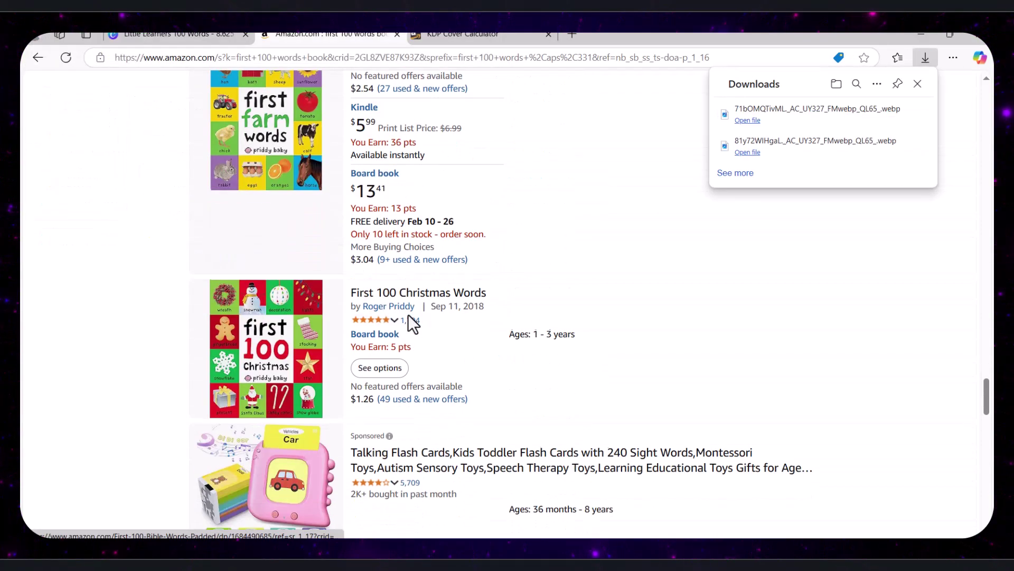
pyautogui.scroll(15, 408, 314)
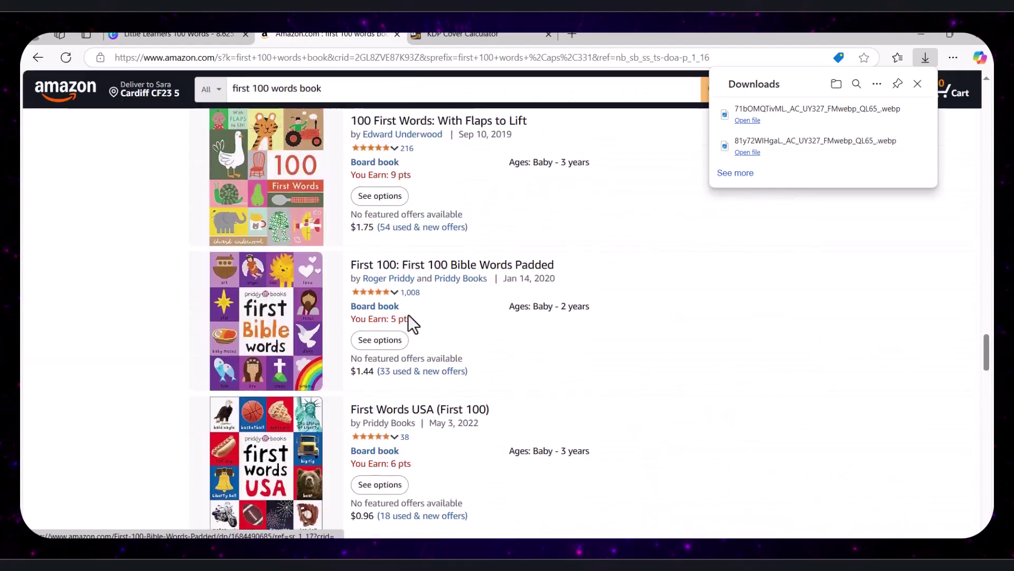
pyautogui.scroll(3, 408, 317)
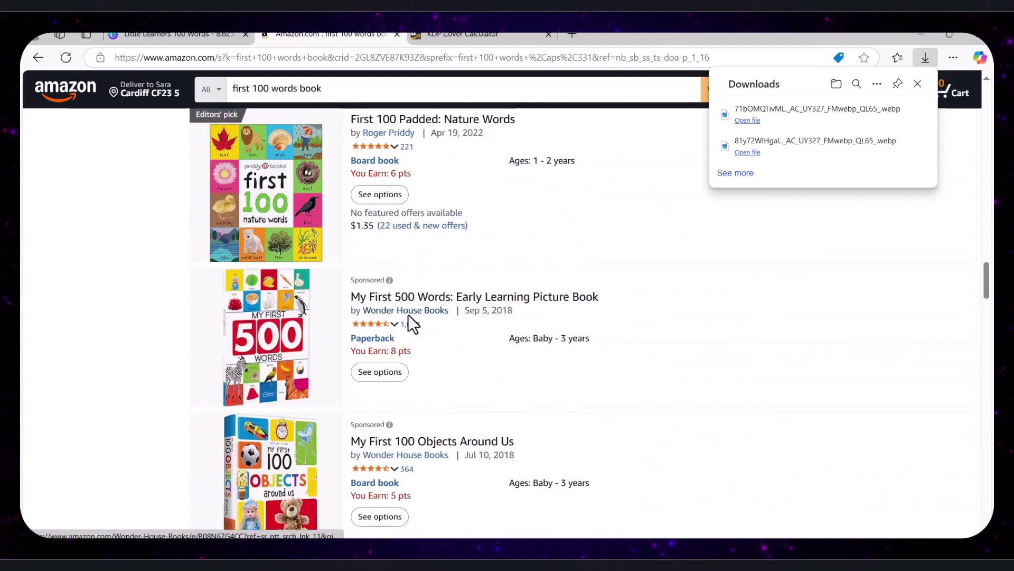
pyautogui.rightClick(256, 346)
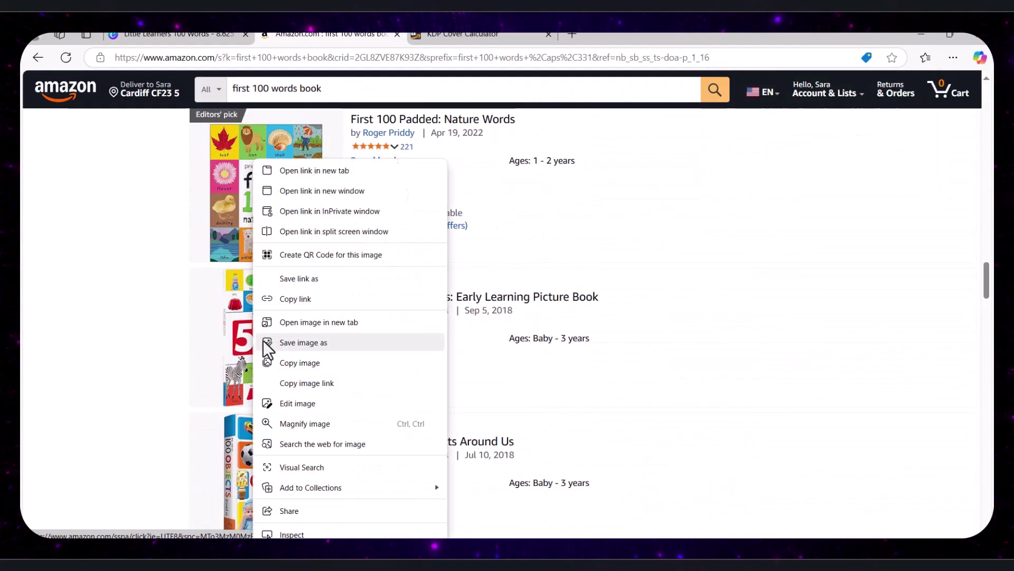
pyautogui.click(304, 342)
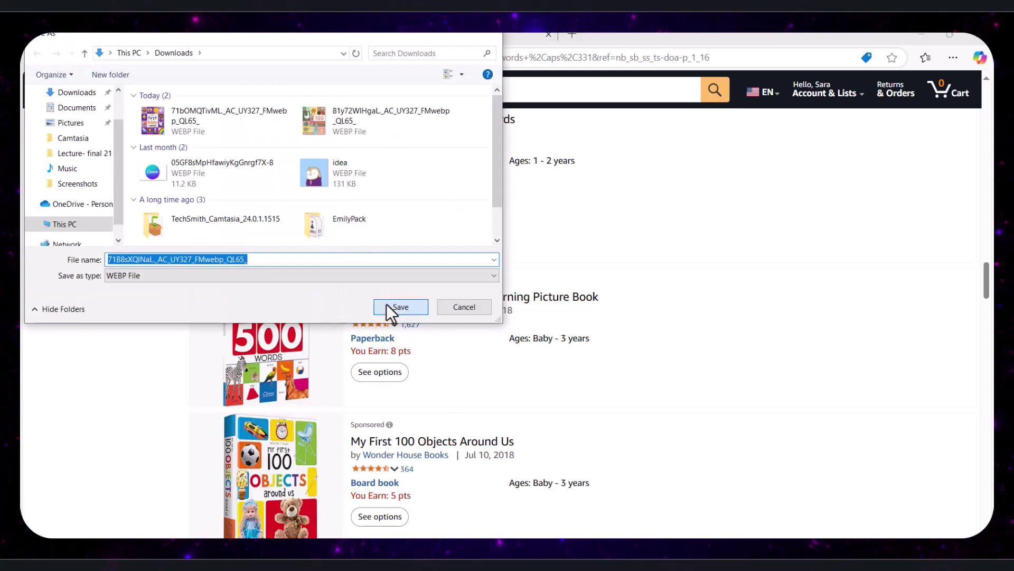
pyautogui.click(393, 307)
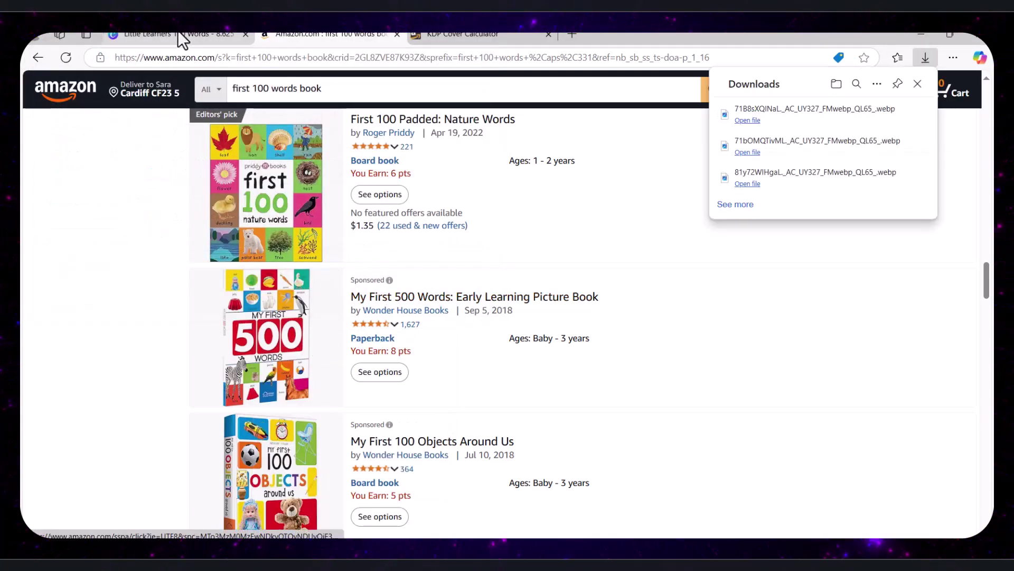
# Switch to the Little Learners 100 Words design in Canva, view page 11 and start a new custom-size design
pyautogui.click(182, 36)
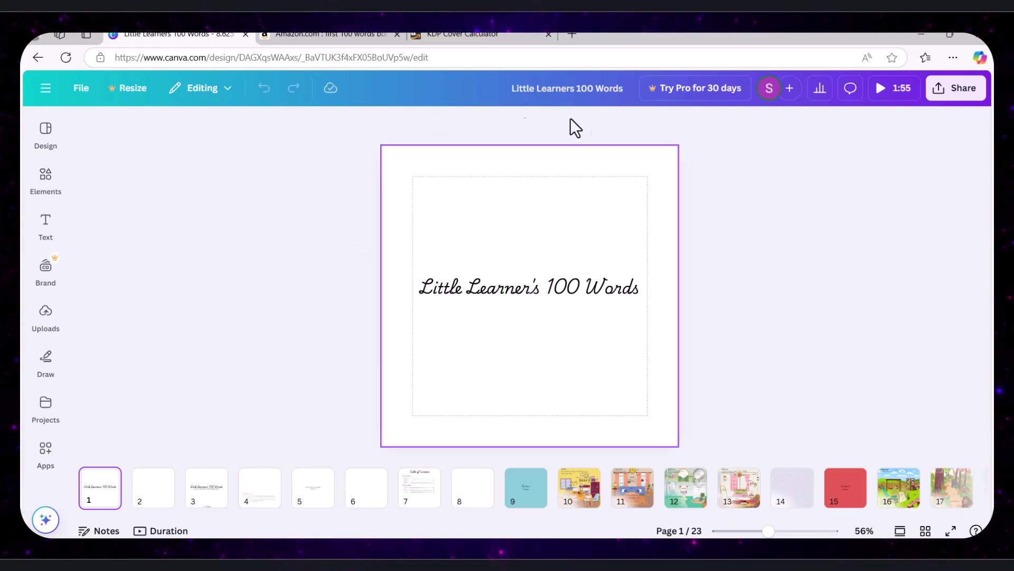
pyautogui.click(626, 497)
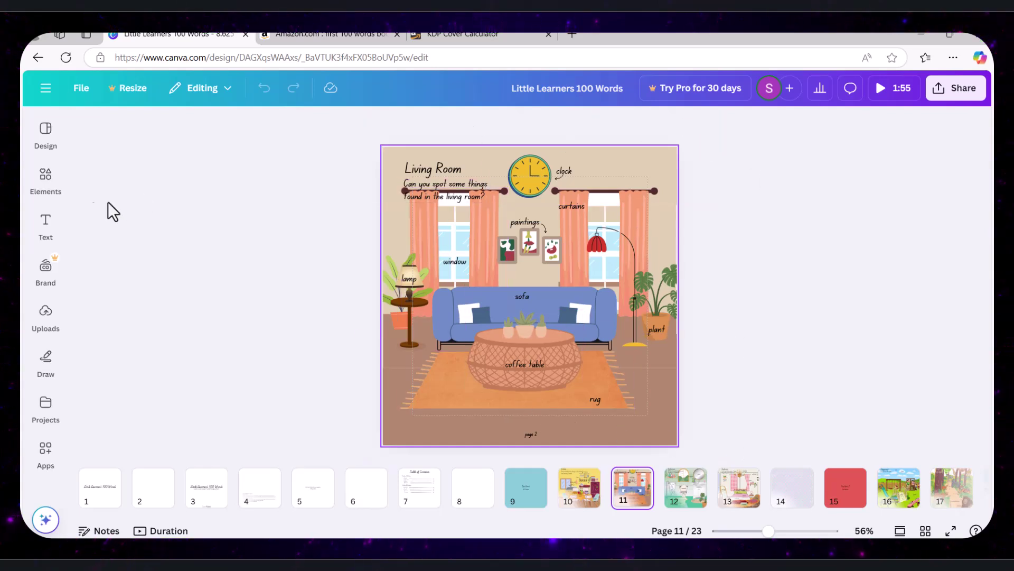
pyautogui.click(46, 88)
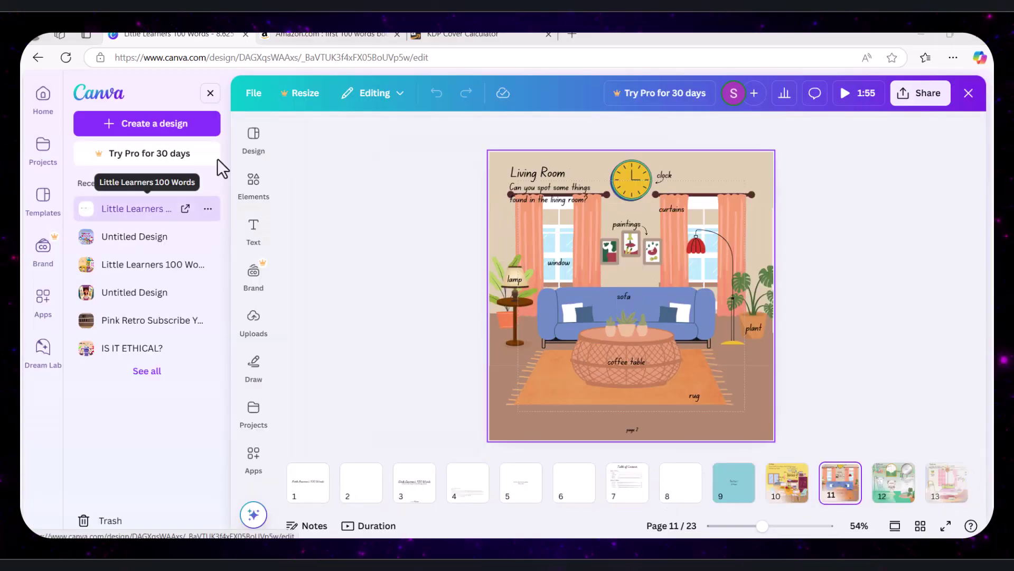
pyautogui.click(143, 126)
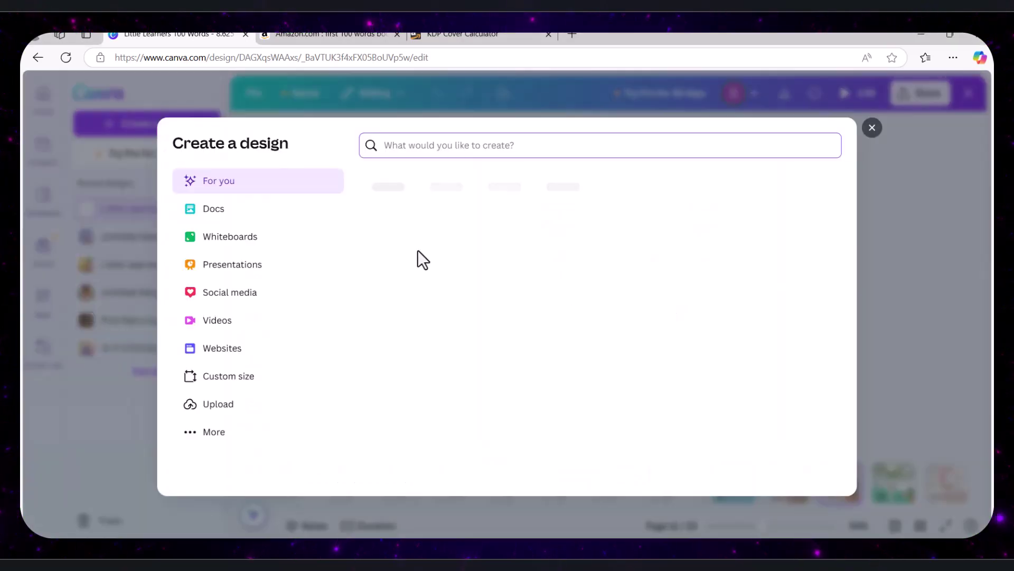
pyautogui.click(231, 377)
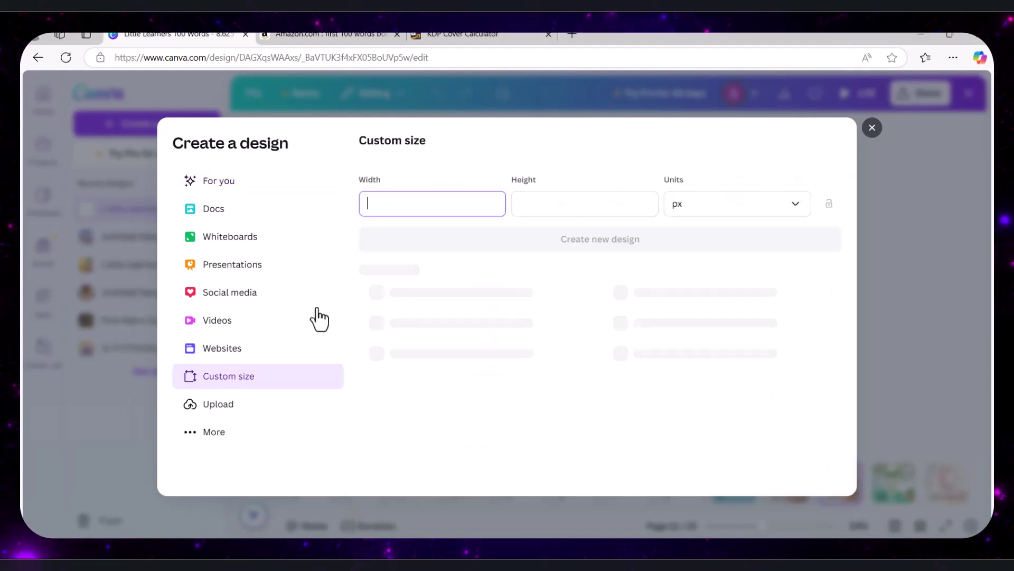
# Copy the full cover width from the KDP Cover Calculator, and set the custom design's units to in and width to 17.309
pyautogui.click(473, 33)
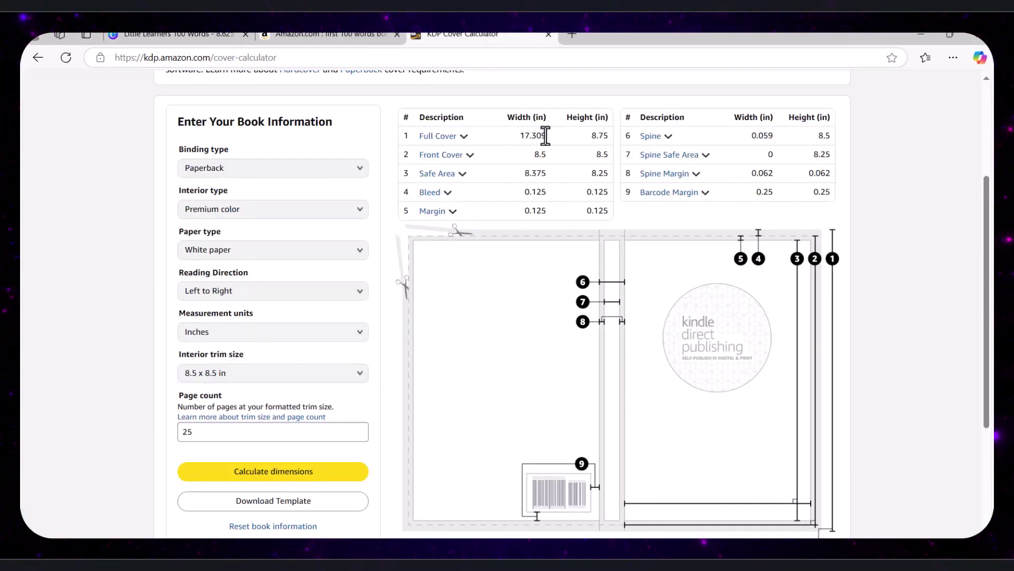
pyautogui.rightClick(526, 139)
pyautogui.click(538, 147)
pyautogui.click(130, 34)
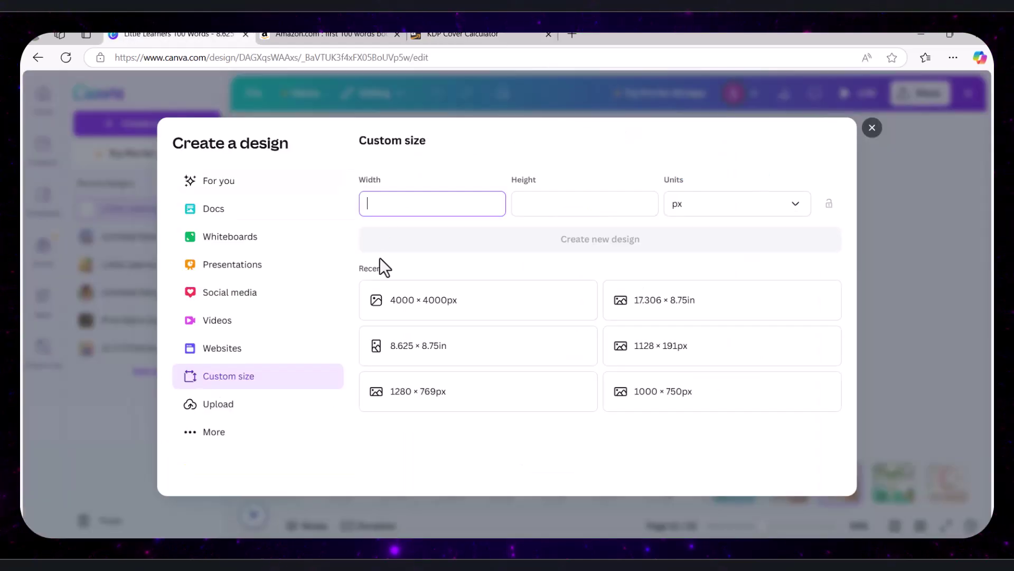
pyautogui.click(682, 208)
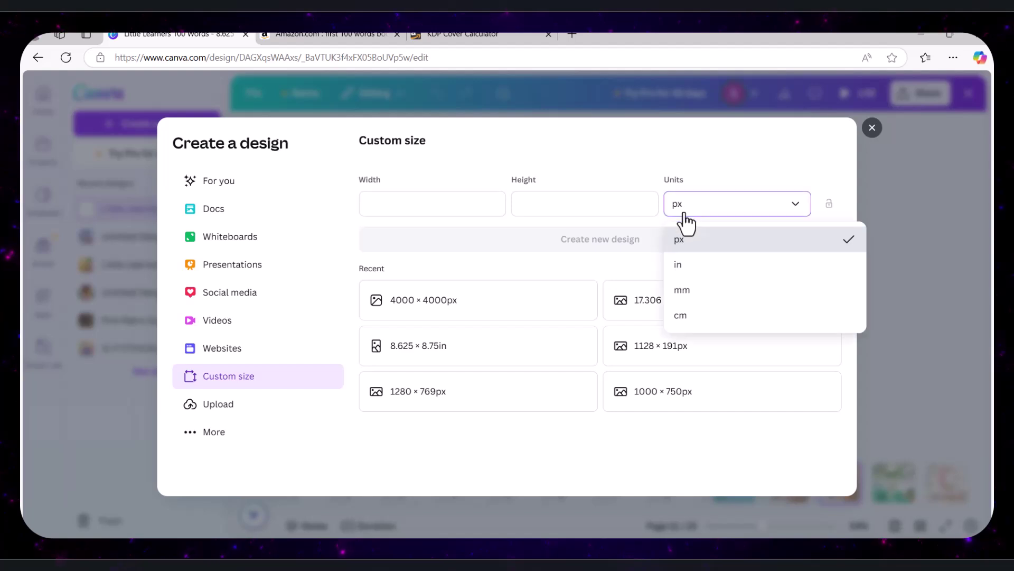
pyautogui.click(676, 261)
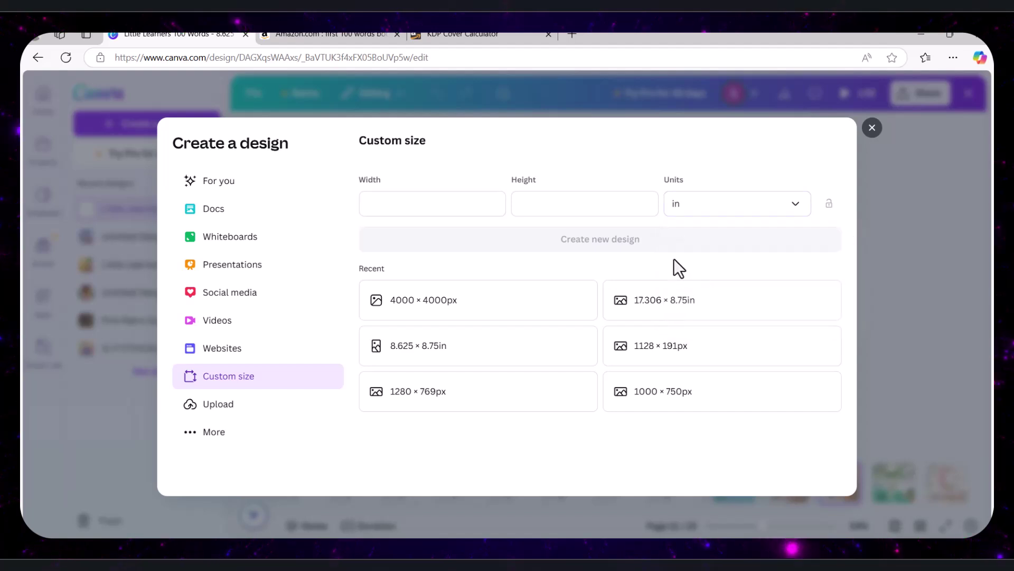
pyautogui.rightClick(435, 201)
pyautogui.click(479, 276)
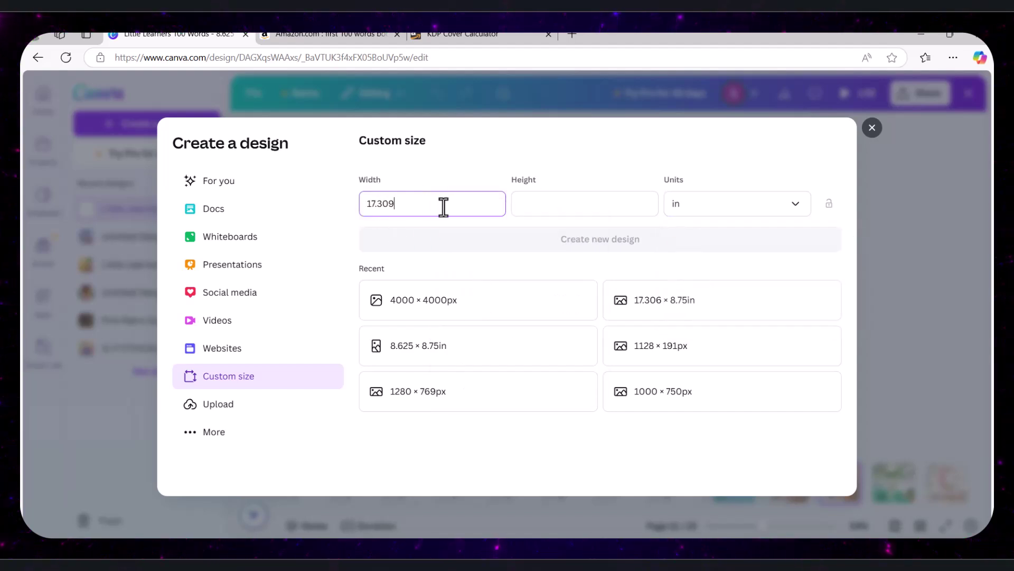
# Copy the full cover height from the KDP Cover Calculator, set the design's height to 8.75 in and create the design
pyautogui.click(423, 37)
pyautogui.moveTo(611, 137); pyautogui.dragTo(597, 138)
pyautogui.rightClick(592, 136)
pyautogui.click(607, 148)
pyautogui.click(158, 36)
pyautogui.click(525, 206)
pyautogui.rightClick(523, 206)
pyautogui.click(587, 280)
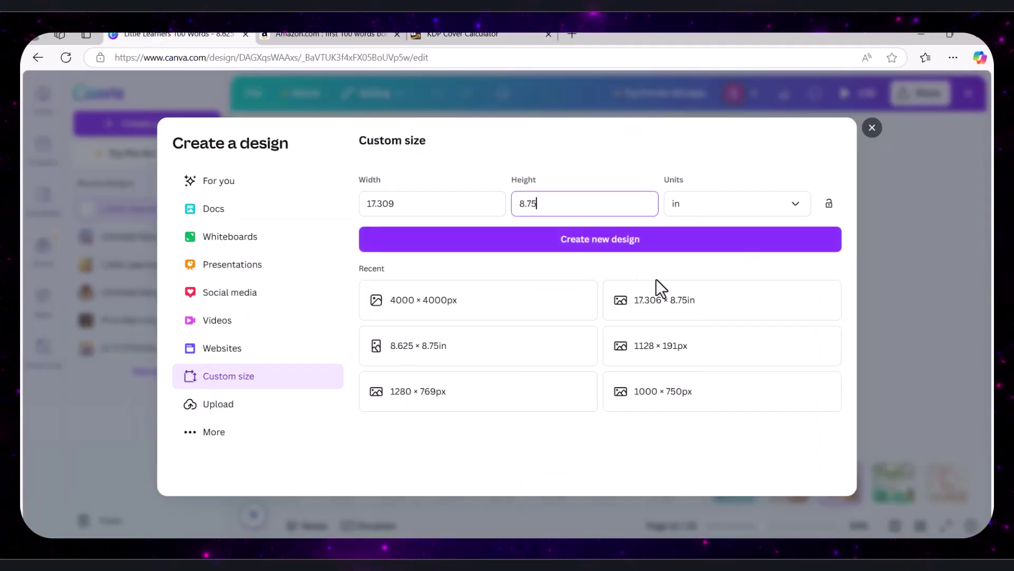
pyautogui.click(573, 244)
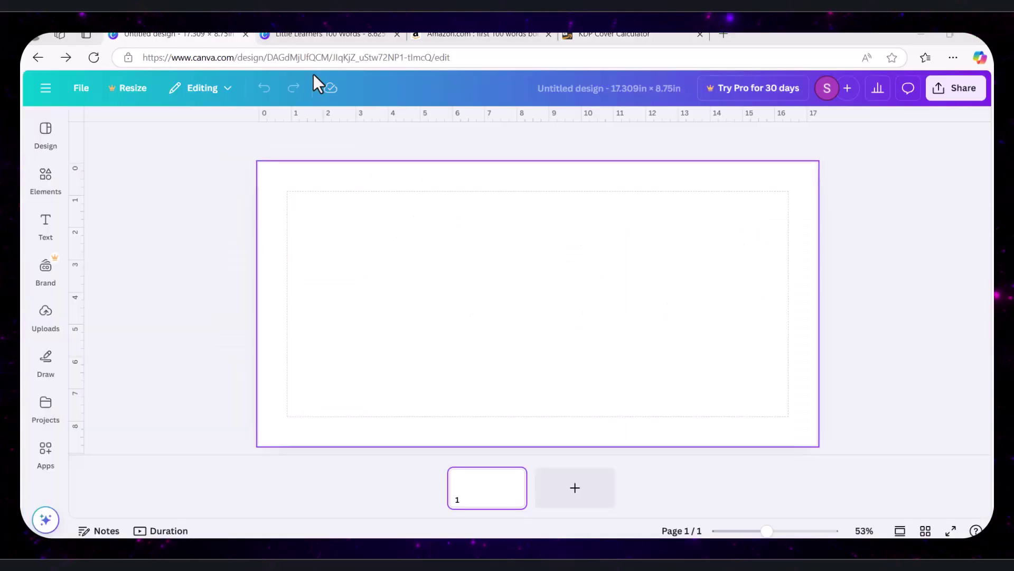
# Check the rulers and guides setting and place a vertical guide at 8.655 in, the centre of the cover page
pyautogui.click(82, 92)
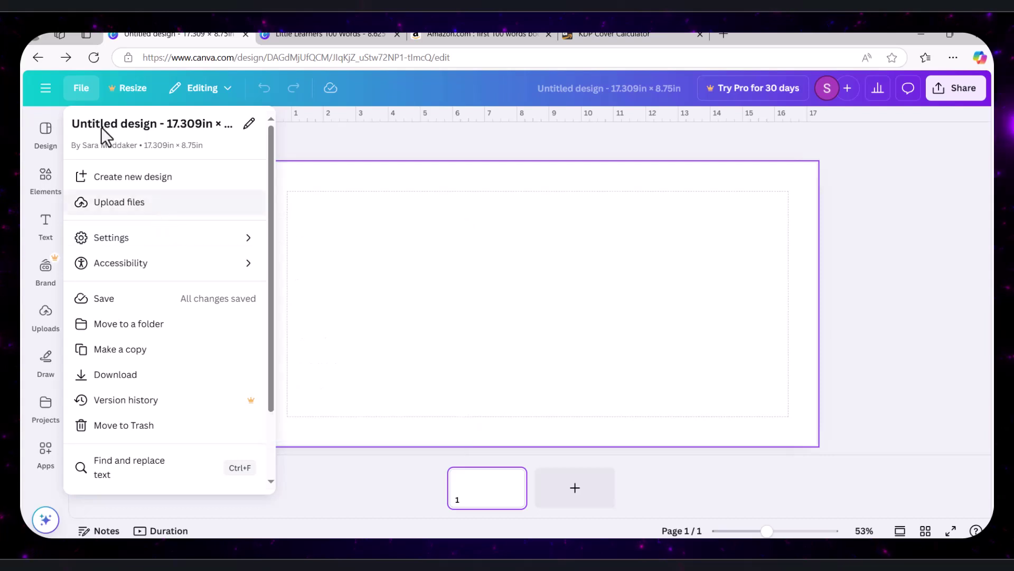
pyautogui.moveTo(177, 246)
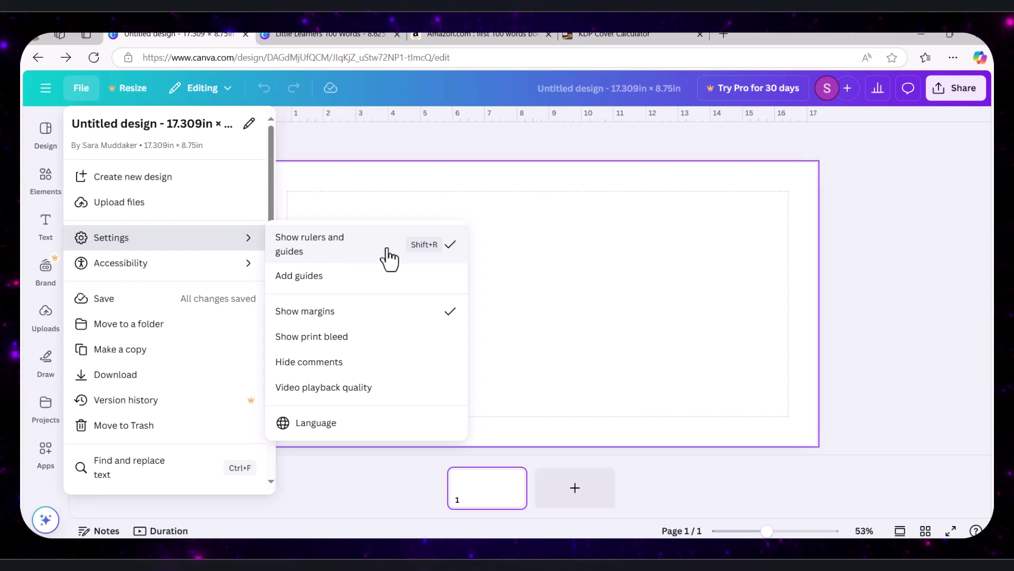
pyautogui.click(410, 151)
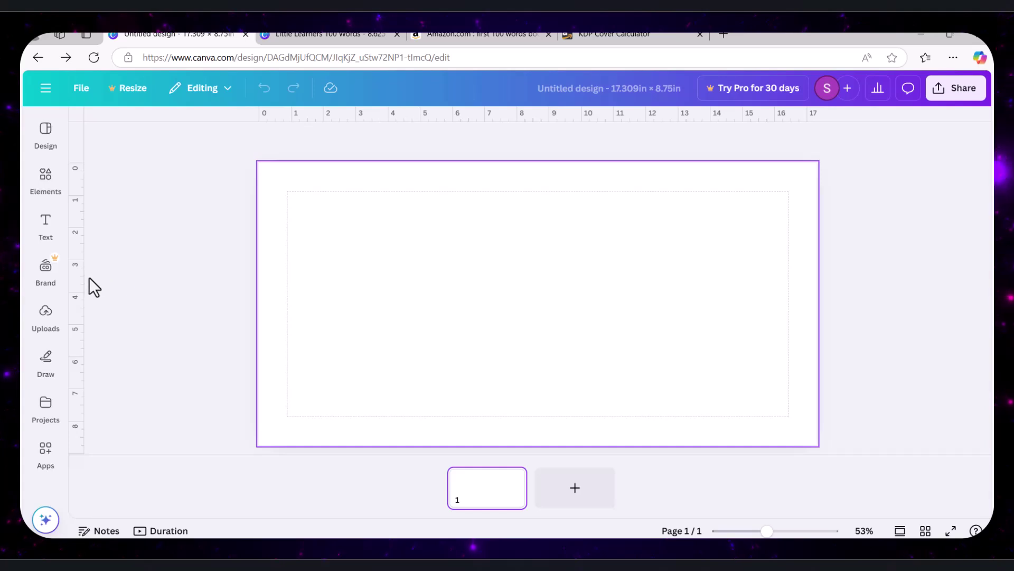
pyautogui.moveTo(80, 275); pyautogui.dragTo(538, 273)
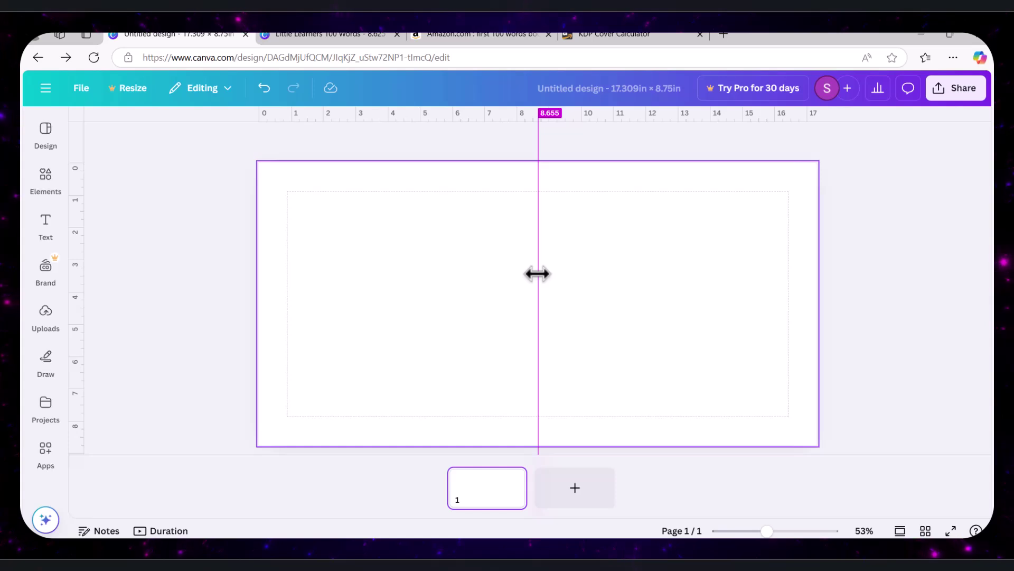
pyautogui.moveTo(538, 274); pyautogui.dragTo(538, 273)
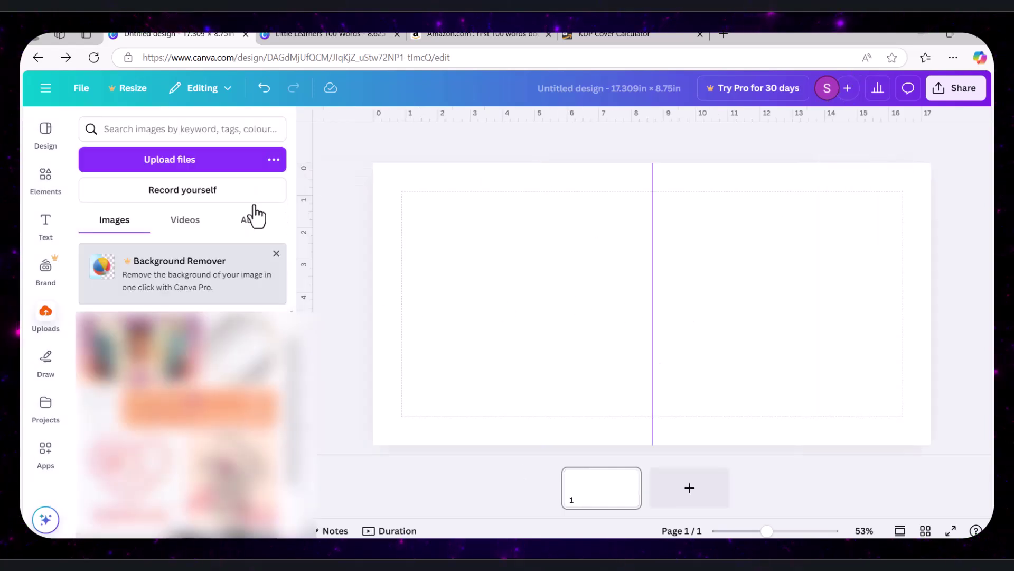
# Upload the three saved reference book cover images from the Pictures folder to the Canva uploads
pyautogui.click(157, 161)
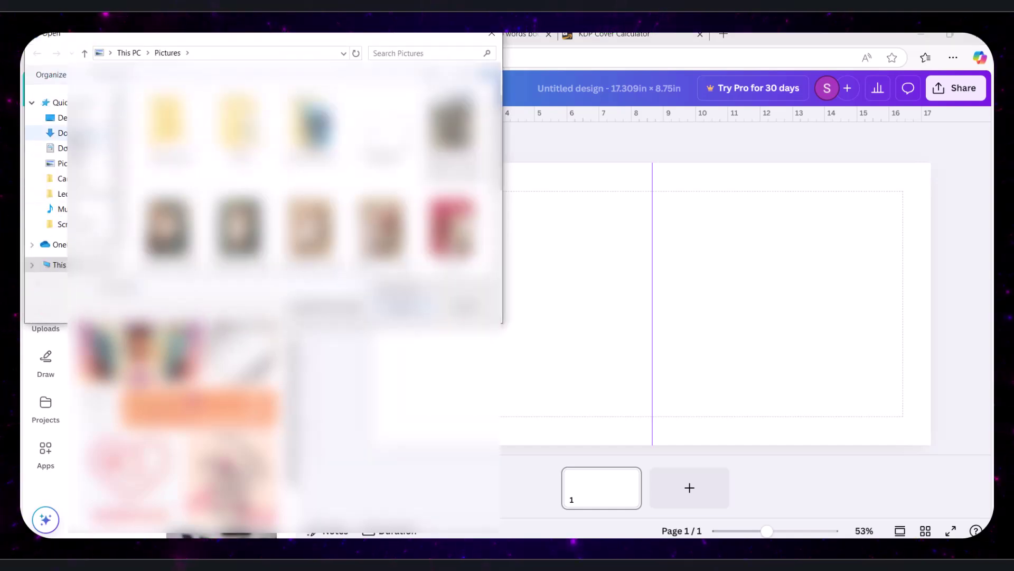
pyautogui.click(211, 119)
pyautogui.keyDown('ctrl'); pyautogui.click(387, 118); pyautogui.keyUp('ctrl')
pyautogui.keyDown('ctrl'); pyautogui.click(283, 157); pyautogui.keyUp('ctrl')
pyautogui.click(401, 306)
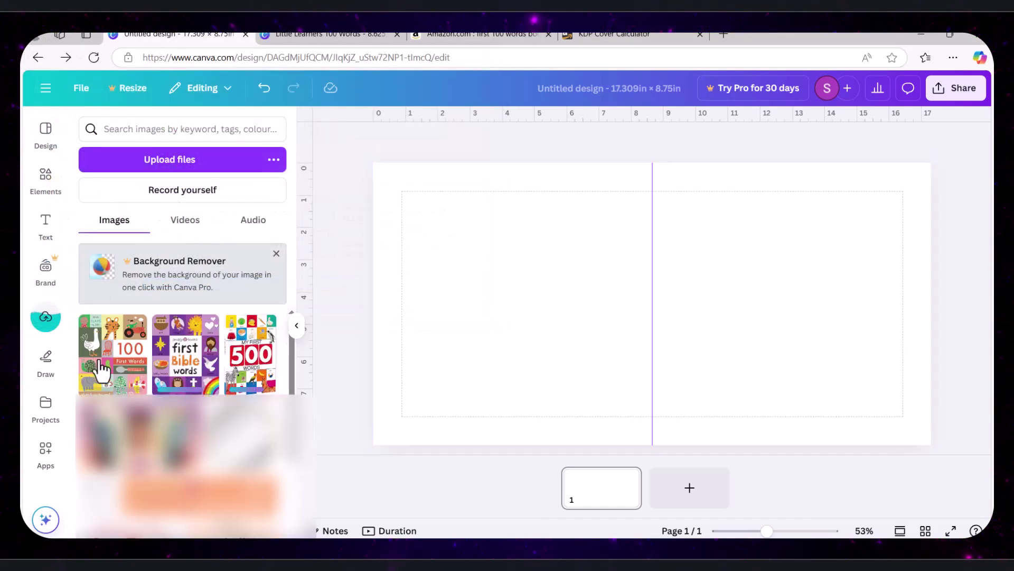
# Place the three uploaded covers on the page's left half, with 100 First Words stacked above First Bible Words and My First 500 Words beside them
pyautogui.moveTo(90, 338); pyautogui.dragTo(442, 222)
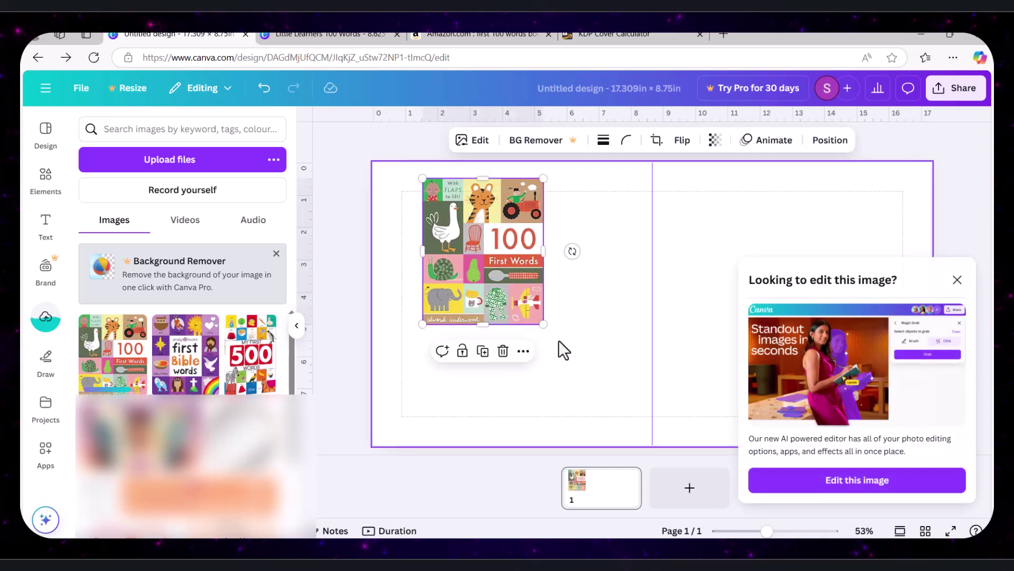
pyautogui.click(958, 280)
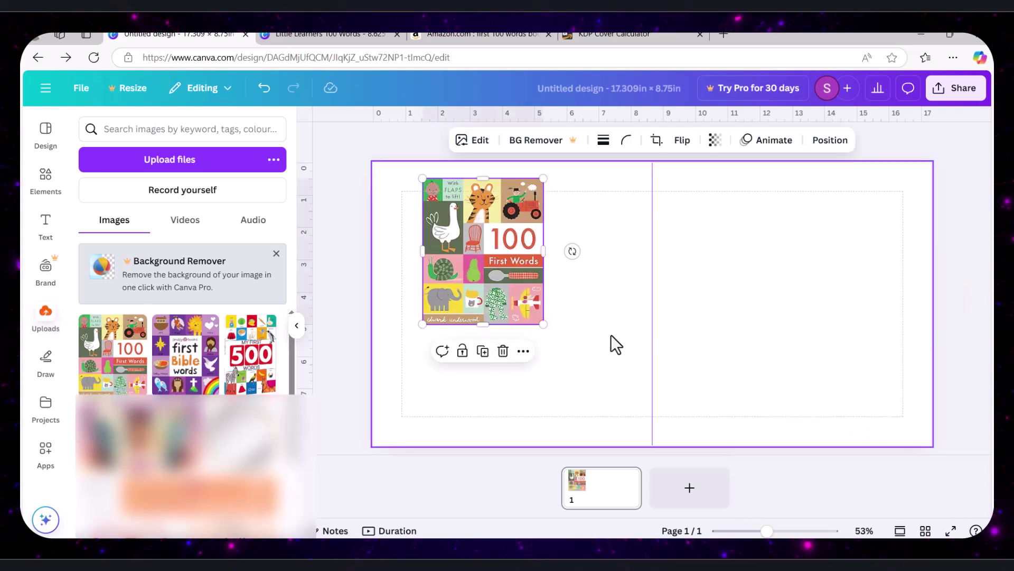
pyautogui.moveTo(486, 290); pyautogui.dragTo(447, 274)
pyautogui.moveTo(185, 354); pyautogui.dragTo(423, 370)
pyautogui.moveTo(273, 374); pyautogui.dragTo(563, 273)
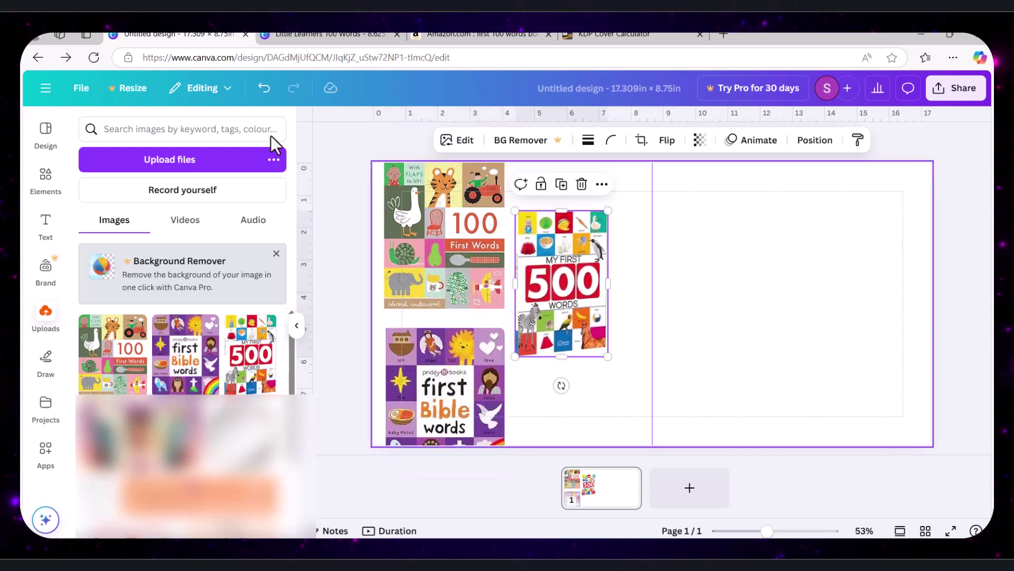
pyautogui.click(351, 152)
pyautogui.click(296, 325)
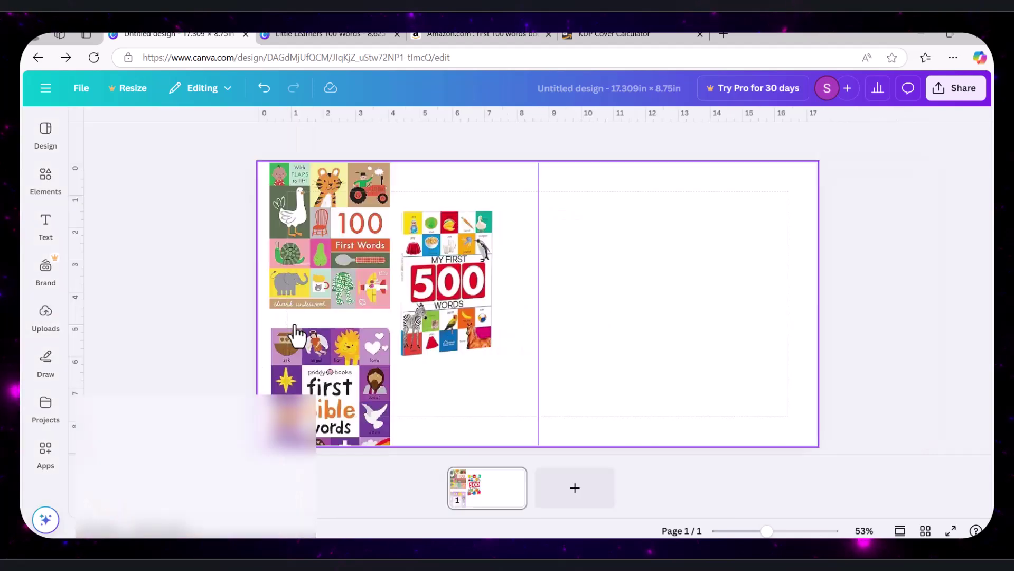
pyautogui.moveTo(351, 367); pyautogui.dragTo(350, 347)
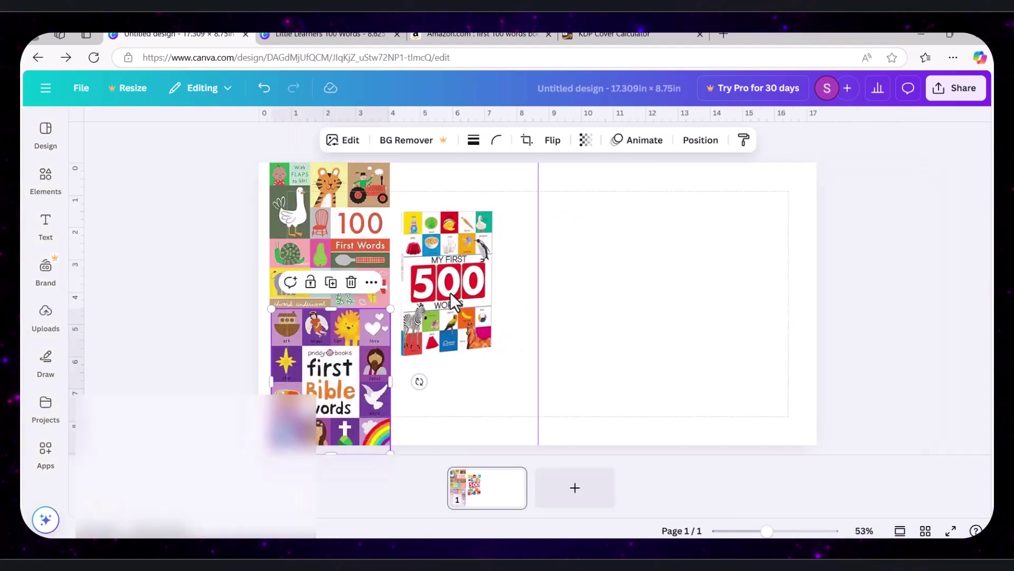
pyautogui.click(547, 341)
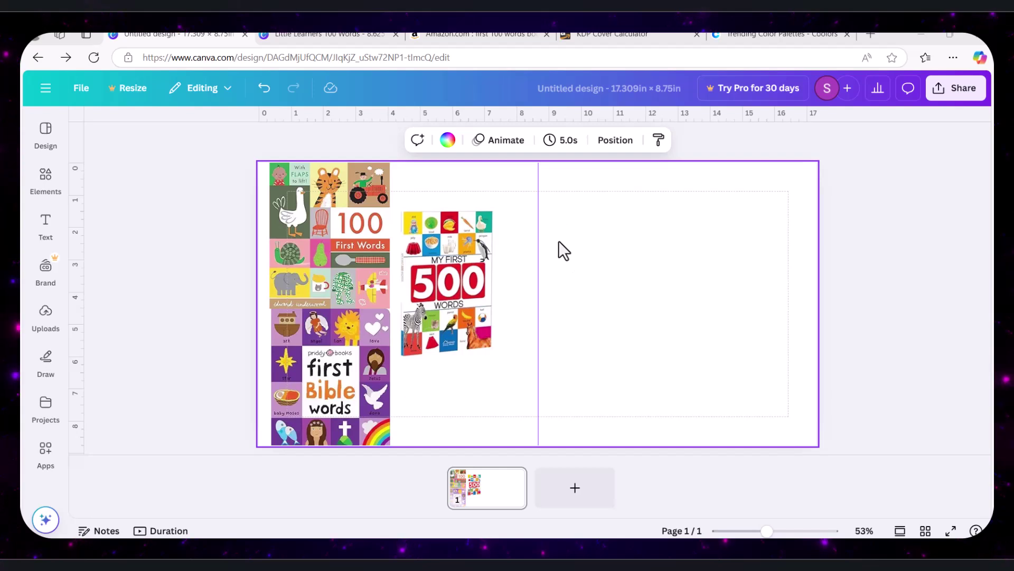
# Browse the trending color palettes on Coolors and review the illustrated pages of the Little Learners 100 Words design in Canva for their colours
pyautogui.click(753, 34)
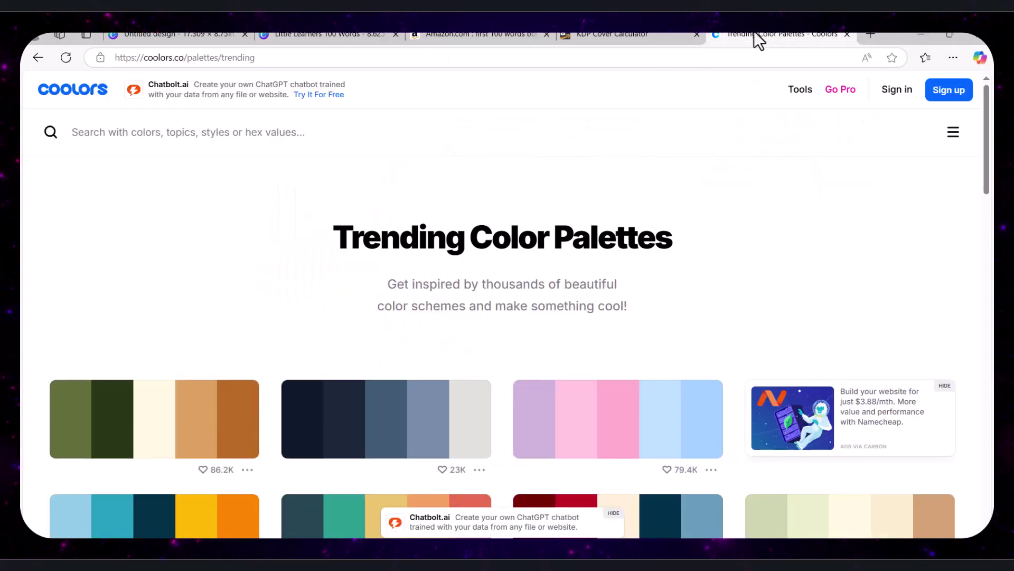
pyautogui.moveTo(985, 143); pyautogui.dragTo(993, 204)
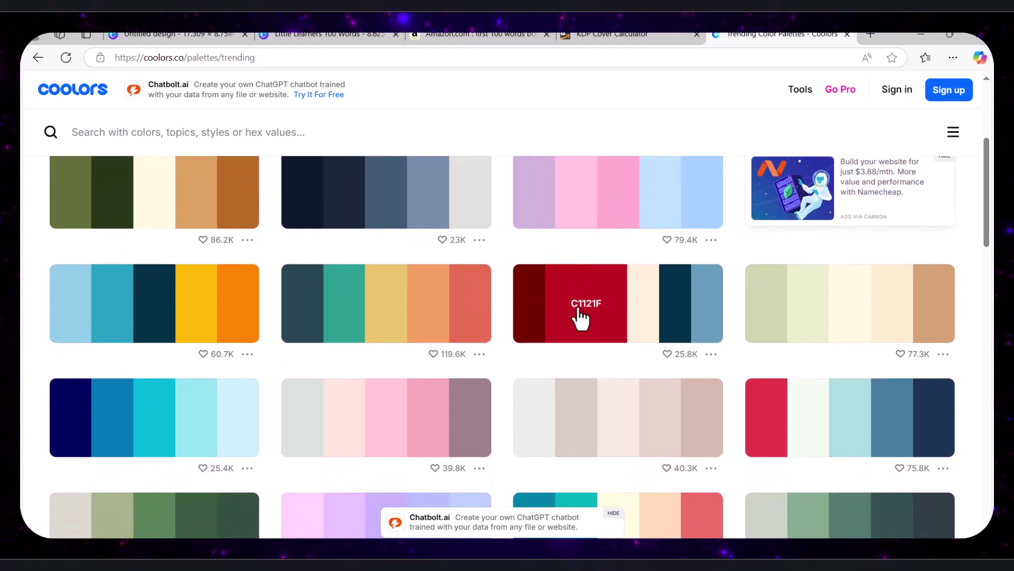
pyautogui.moveTo(992, 208); pyautogui.dragTo(992, 188)
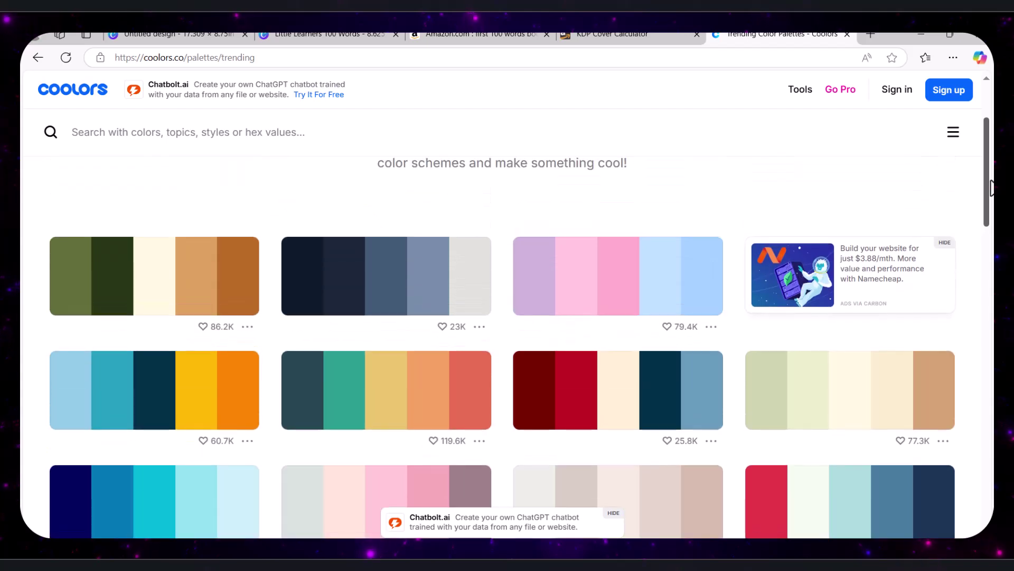
pyautogui.click(311, 35)
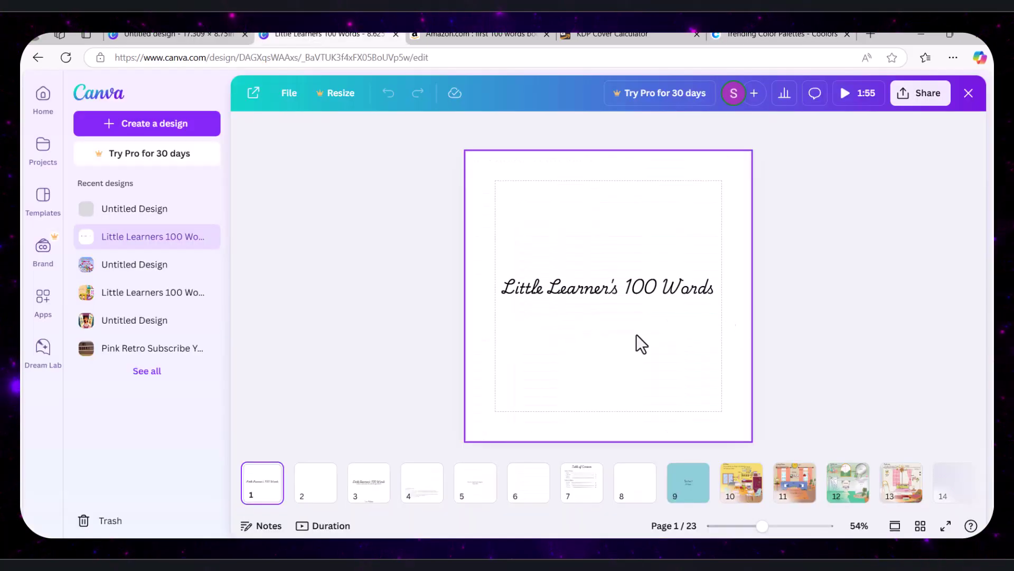
pyautogui.click(751, 484)
pyautogui.click(792, 494)
pyautogui.click(899, 488)
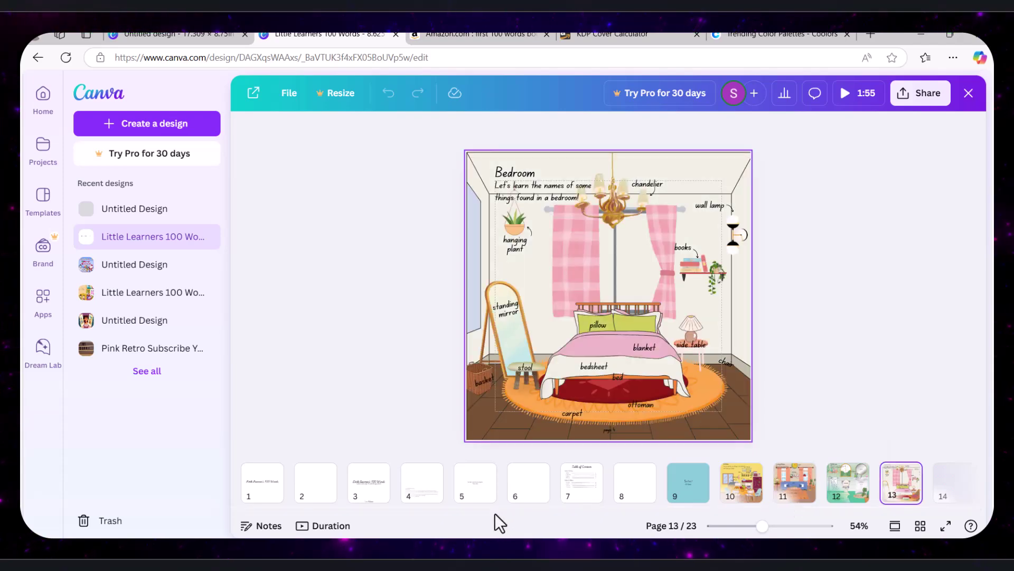
pyautogui.moveTo(493, 512); pyautogui.dragTo(688, 512)
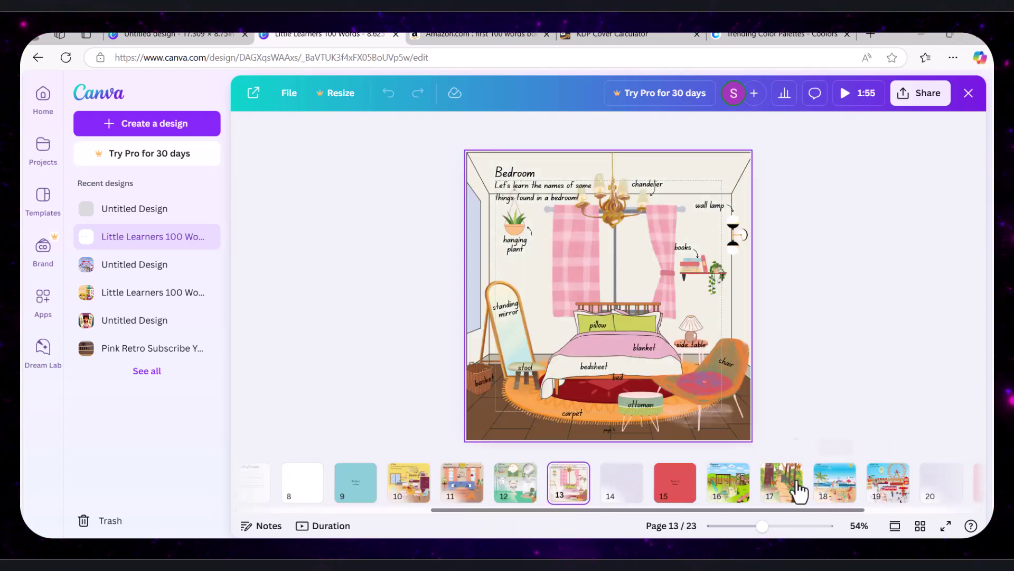
pyautogui.click(798, 488)
pyautogui.click(729, 491)
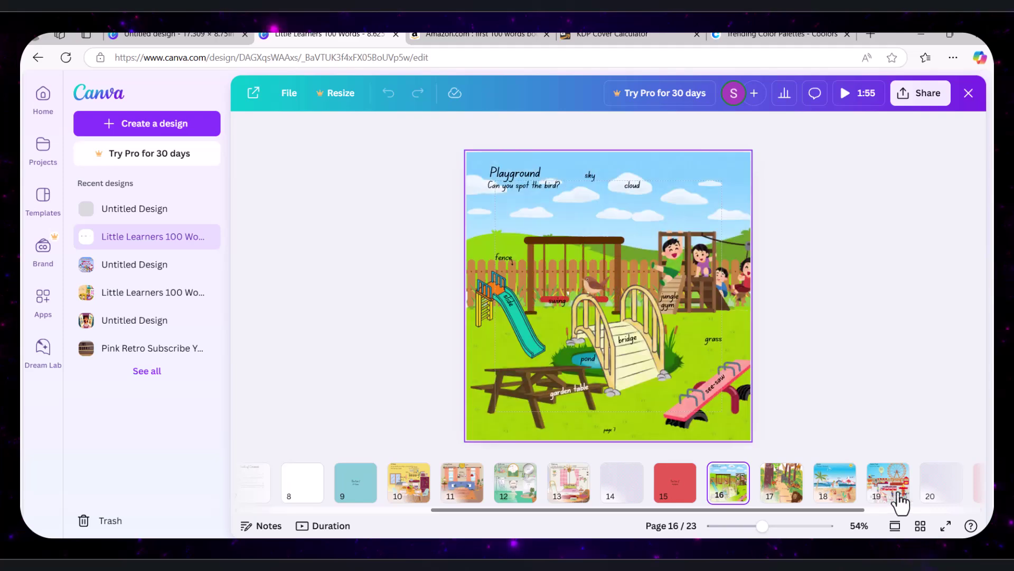
# Export the Coolors palette that starts with 264653 as an image titled Book cover color palette, using the HEX color space
pyautogui.click(776, 34)
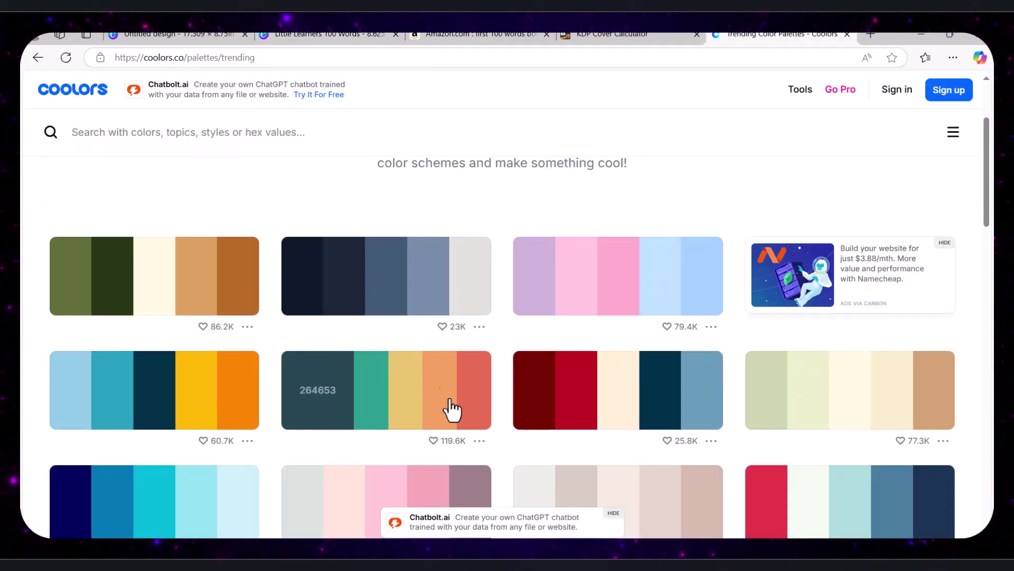
pyautogui.click(479, 440)
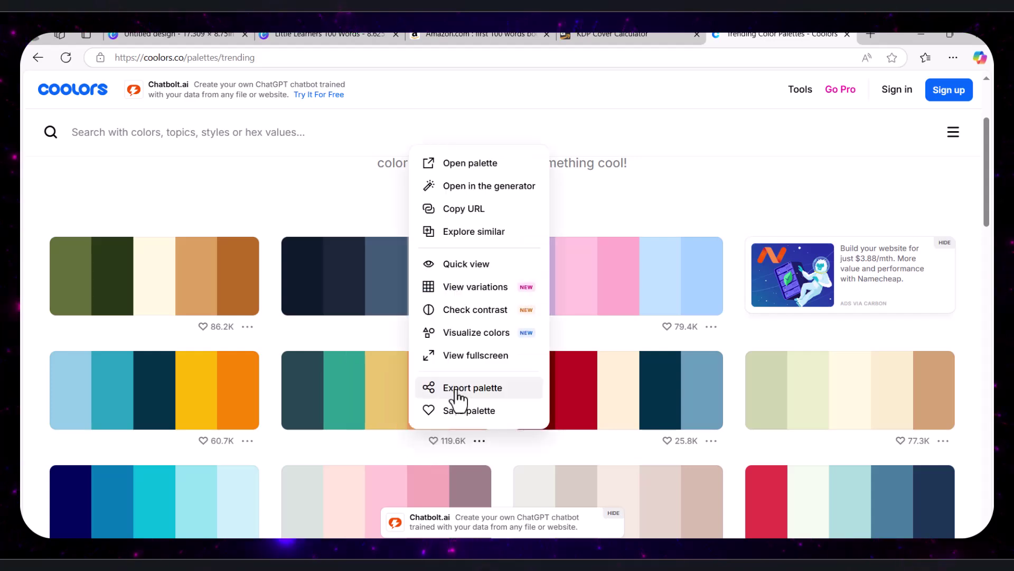
pyautogui.click(457, 389)
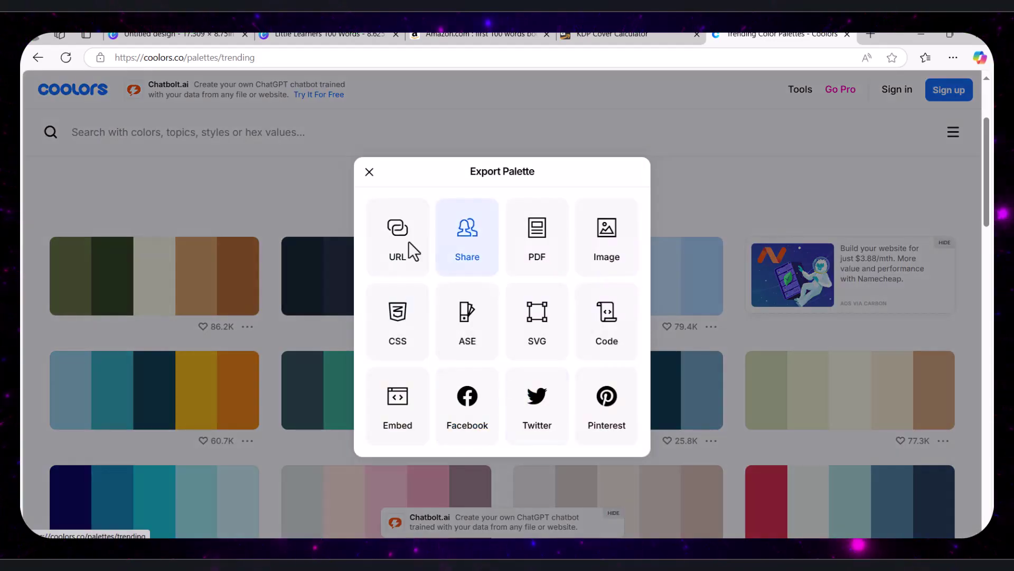
pyautogui.click(598, 254)
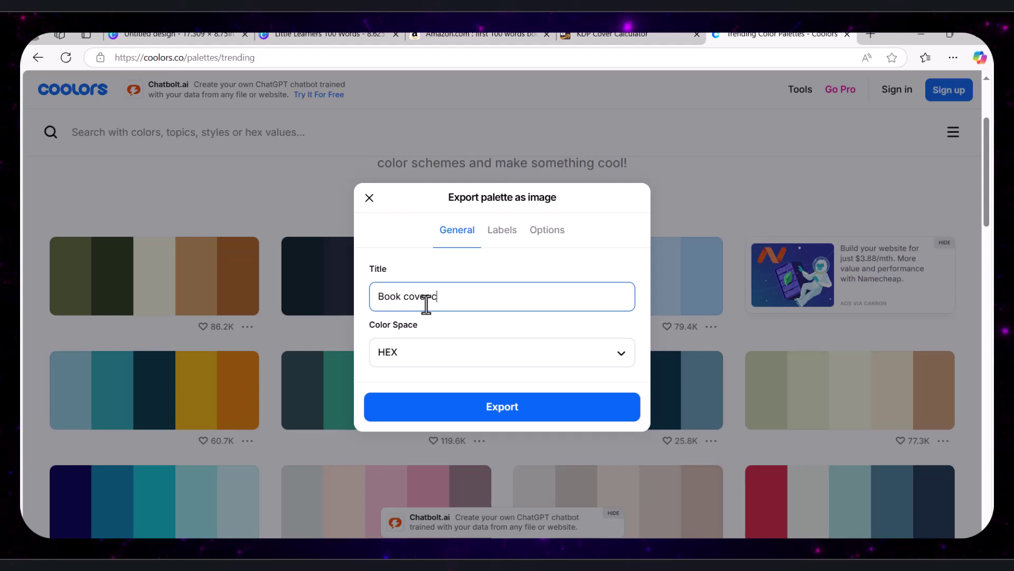
pyautogui.press('Return')
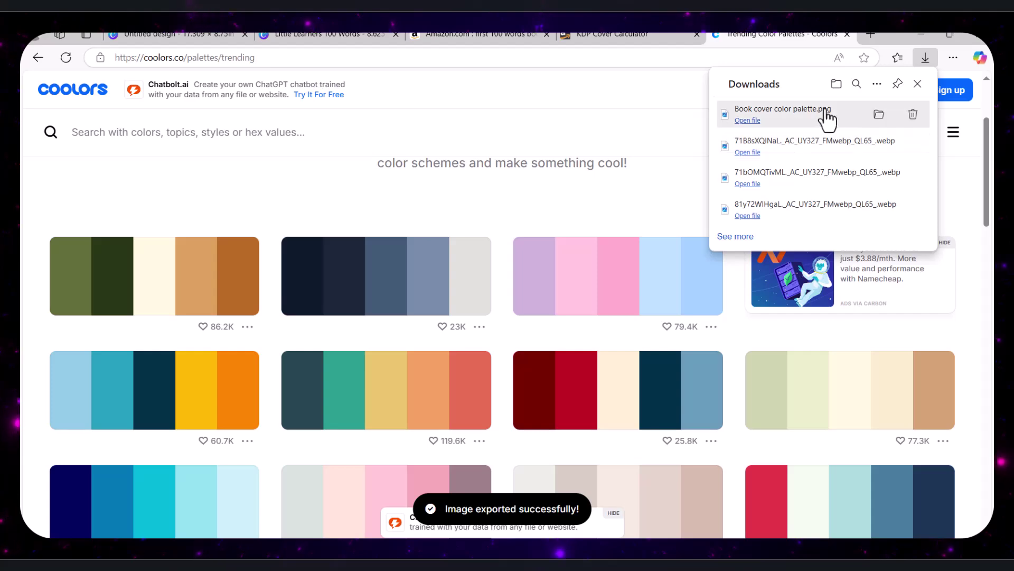
# Switch to the 17.309 × 8.75 in cover design in Canva and add a blank second page
pyautogui.click(161, 35)
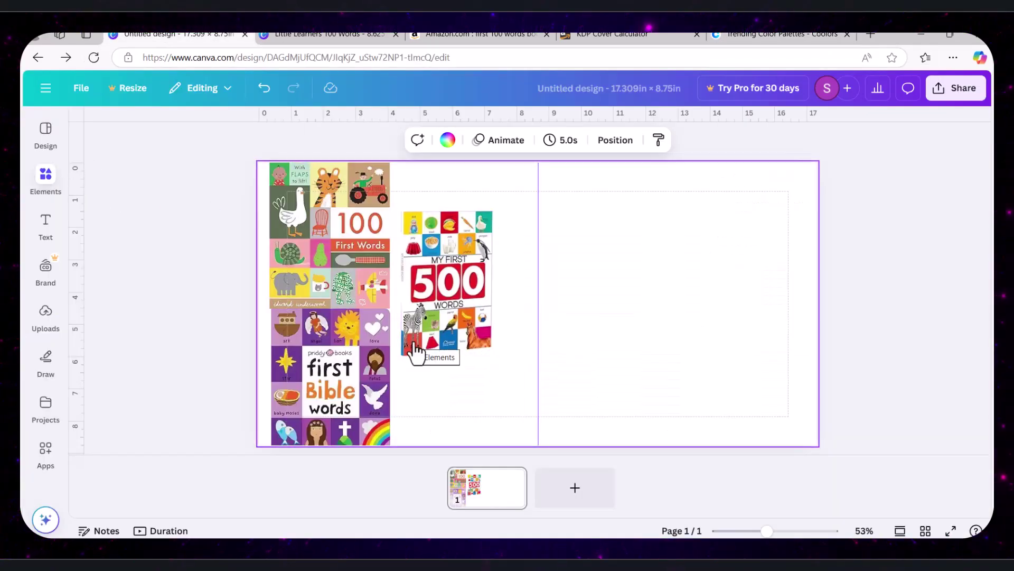
pyautogui.click(45, 180)
pyautogui.click(576, 500)
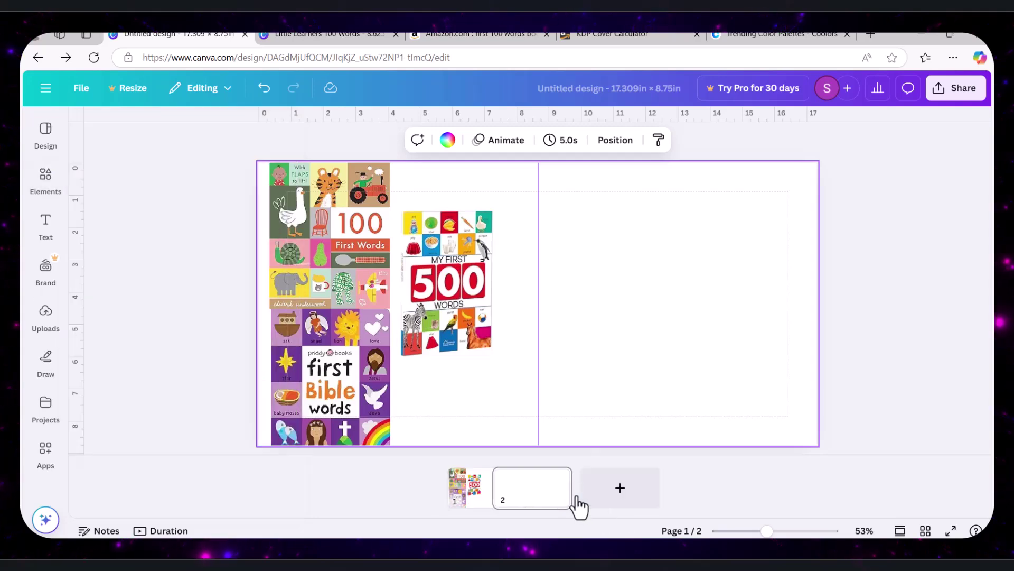
# Upload the Book cover color palette image and place it on the left half of page 2
pyautogui.click(37, 221)
pyautogui.click(47, 317)
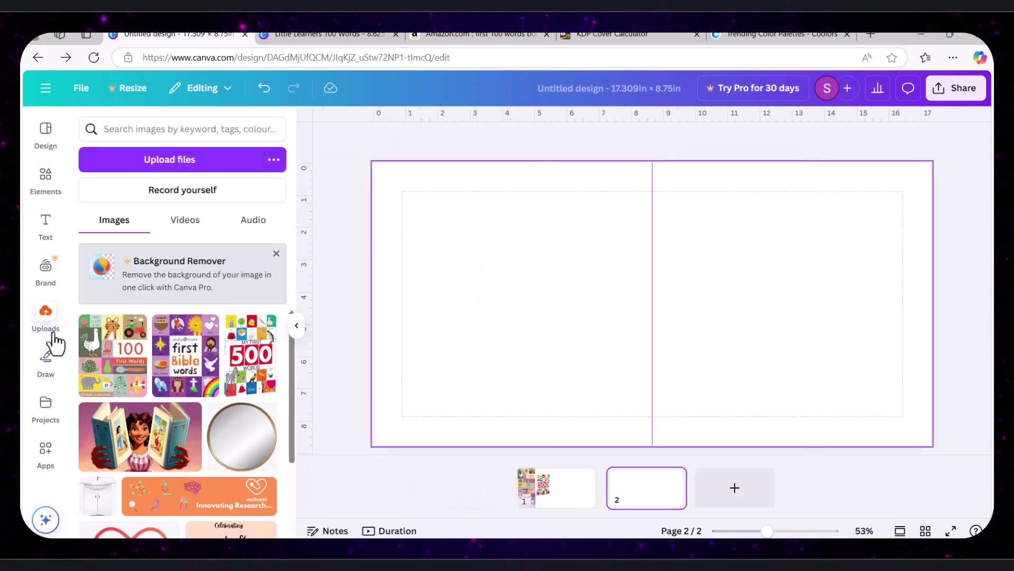
pyautogui.click(173, 160)
pyautogui.click(223, 120)
pyautogui.click(387, 306)
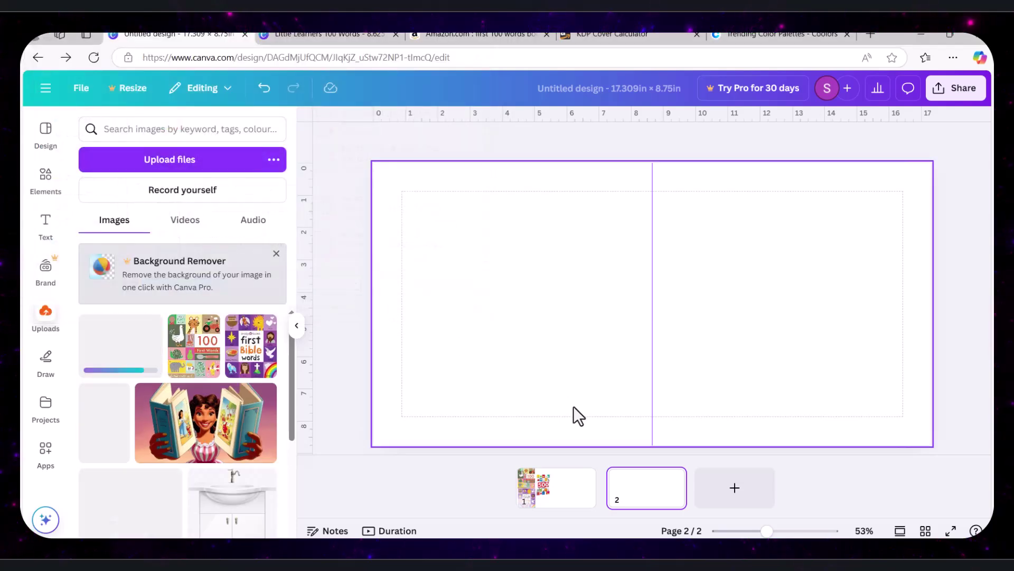
pyautogui.moveTo(125, 353); pyautogui.dragTo(449, 236)
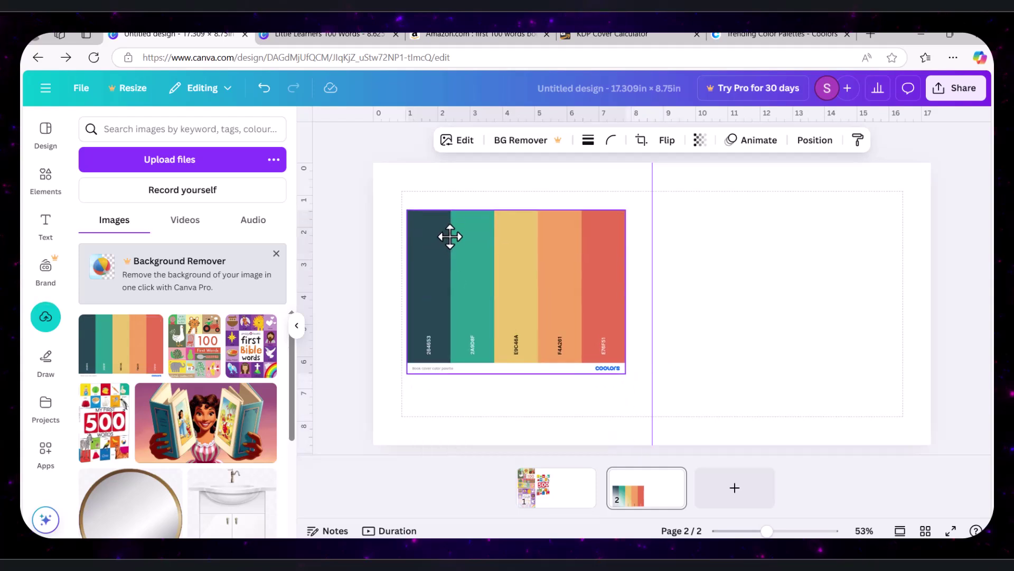
# Add a square shape to page 1, move it to the front cover's upper edge and resize it to a block about 3.1 in high
pyautogui.click(579, 501)
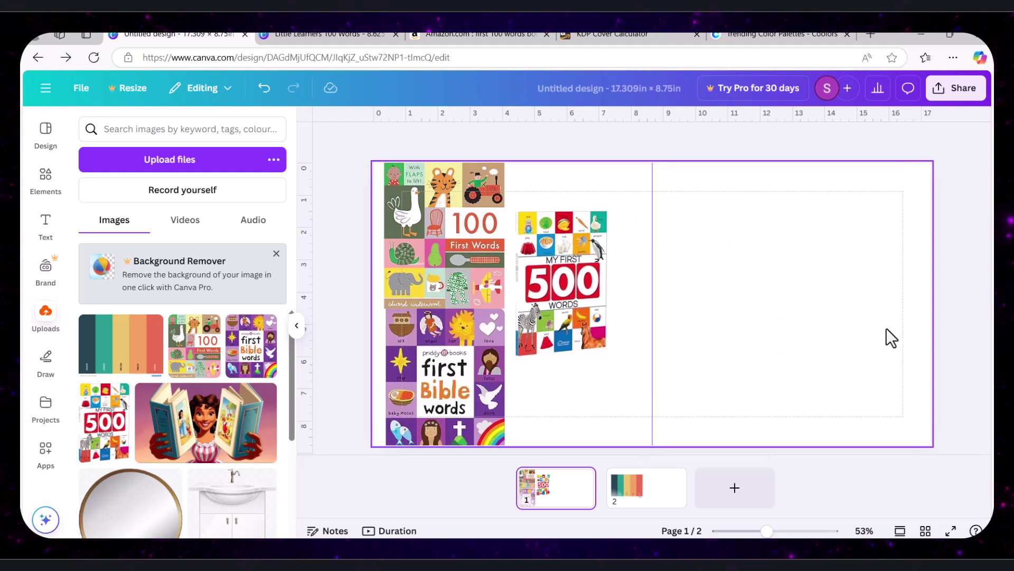
pyautogui.click(44, 190)
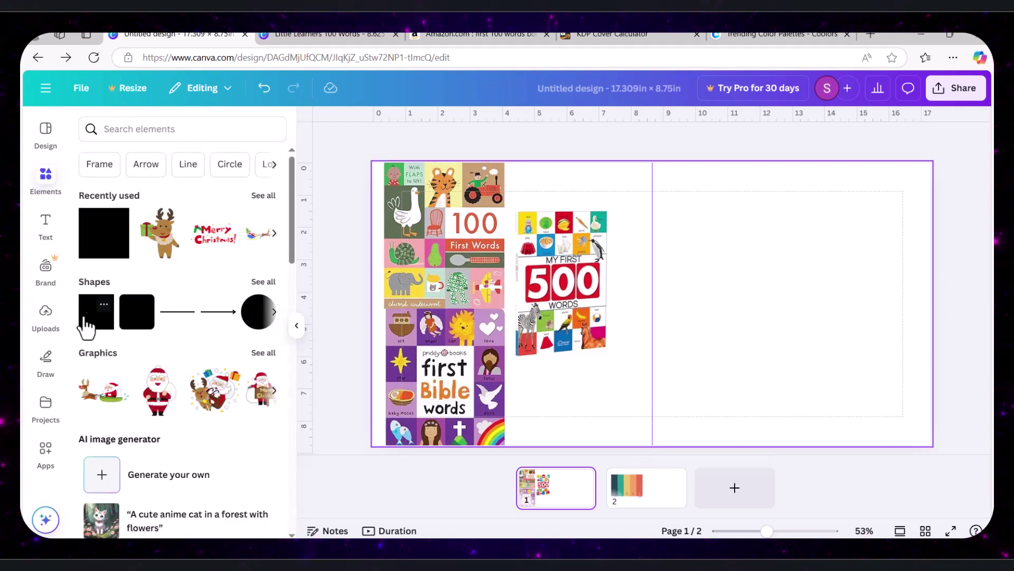
pyautogui.click(97, 334)
pyautogui.moveTo(655, 304); pyautogui.dragTo(720, 206)
pyautogui.moveTo(833, 205); pyautogui.dragTo(867, 203)
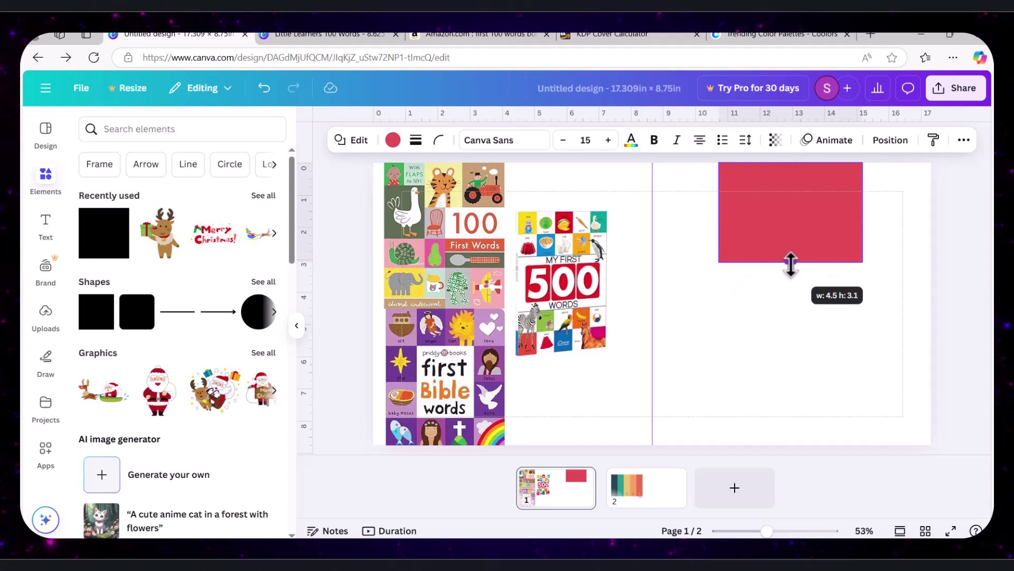
pyautogui.moveTo(719, 216); pyautogui.dragTo(731, 219)
pyautogui.moveTo(854, 213); pyautogui.dragTo(853, 213)
pyautogui.click(714, 287)
pyautogui.click(819, 243)
pyautogui.click(822, 362)
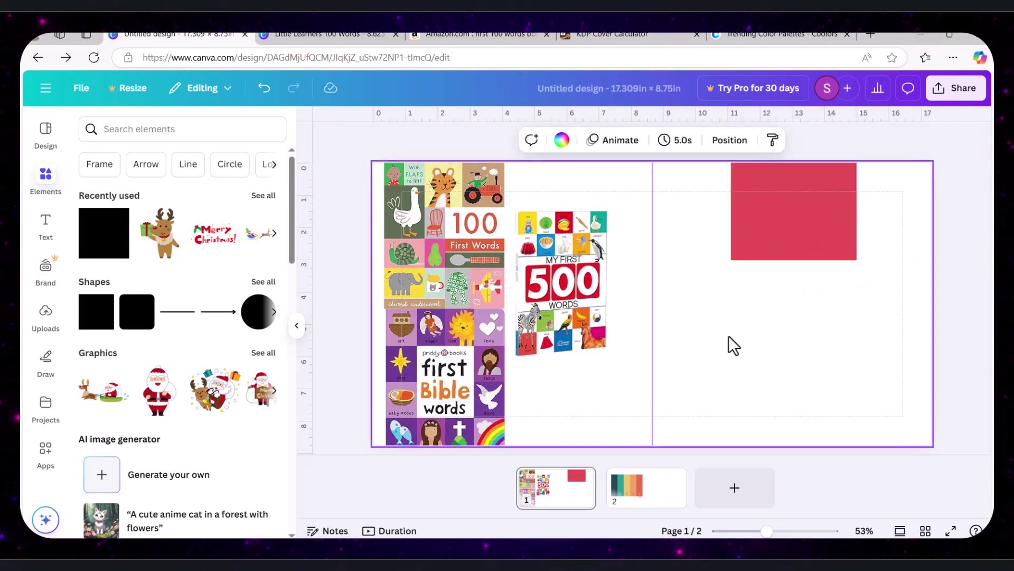
# Add a second square between the centre guide and the red block, and colour it light orange from the palette's photo colours
pyautogui.click(94, 334)
pyautogui.moveTo(673, 309); pyautogui.dragTo(709, 215)
pyautogui.click(393, 139)
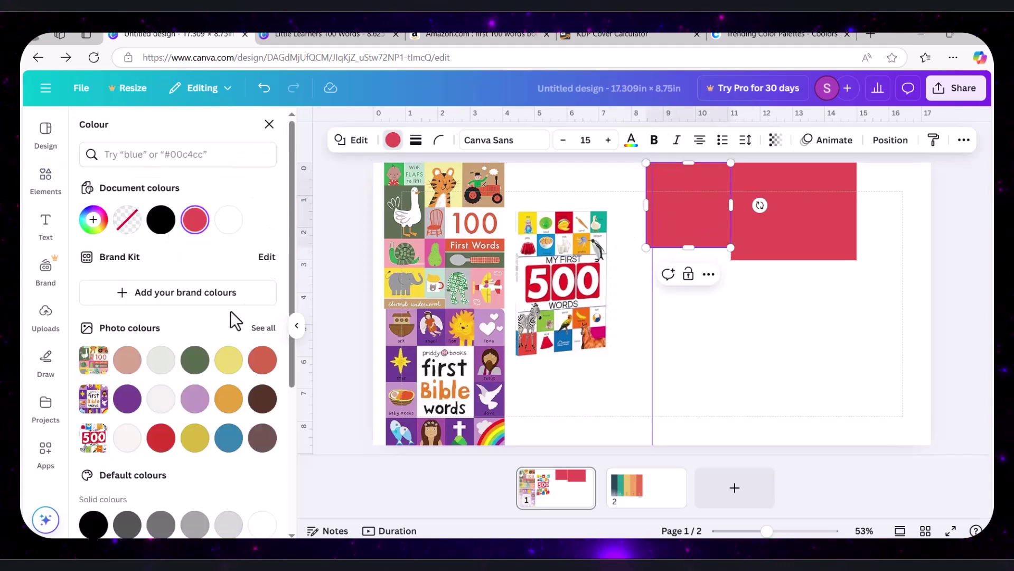
pyautogui.click(263, 328)
pyautogui.click(131, 280)
# Copy the orange square to the front cover's upper outer corner, fit the red block between both squares and colour the copy coral
pyautogui.moveTo(715, 212); pyautogui.dragTo(931, 206)
pyautogui.click(793, 211)
pyautogui.moveTo(857, 212); pyautogui.dragTo(847, 215)
pyautogui.moveTo(791, 261); pyautogui.dragTo(791, 267)
pyautogui.click(838, 320)
pyautogui.click(890, 211)
pyautogui.click(200, 281)
# Duplicate the corner block to fill the outer edge below it with a teal block above a dark blue one
pyautogui.click(888, 274)
pyautogui.moveTo(891, 207); pyautogui.dragTo(887, 404)
pyautogui.click(235, 280)
pyautogui.click(888, 221)
pyautogui.click(165, 280)
pyautogui.click(889, 296)
pyautogui.moveTo(889, 333); pyautogui.dragTo(889, 364)
# Duplicate the light orange square beneath the red block, widen it to match that block and colour it dark green
pyautogui.click(695, 206)
pyautogui.click(694, 272)
pyautogui.moveTo(703, 211); pyautogui.dragTo(804, 308)
pyautogui.moveTo(763, 308); pyautogui.dragTo(715, 308)
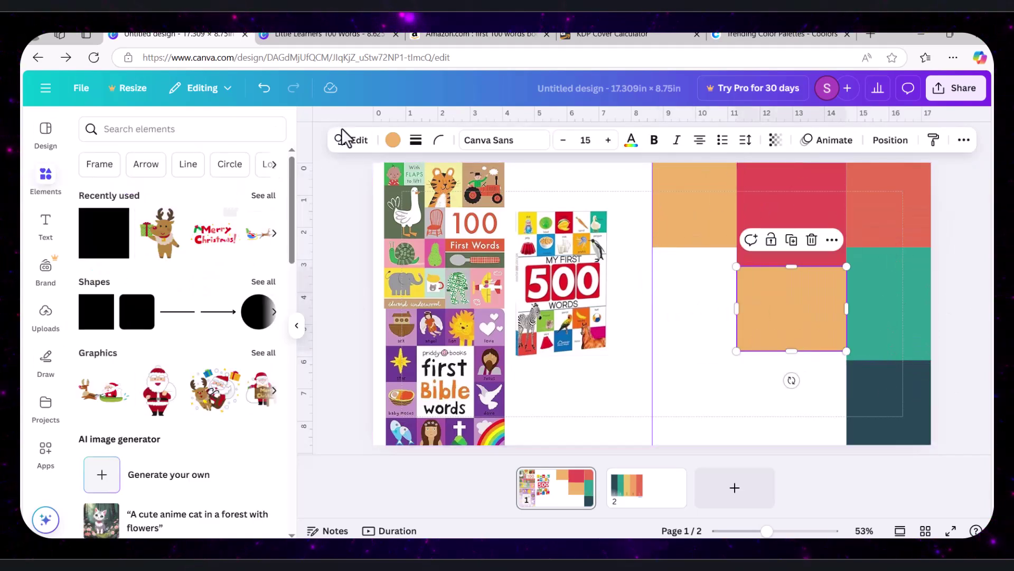
pyautogui.click(200, 282)
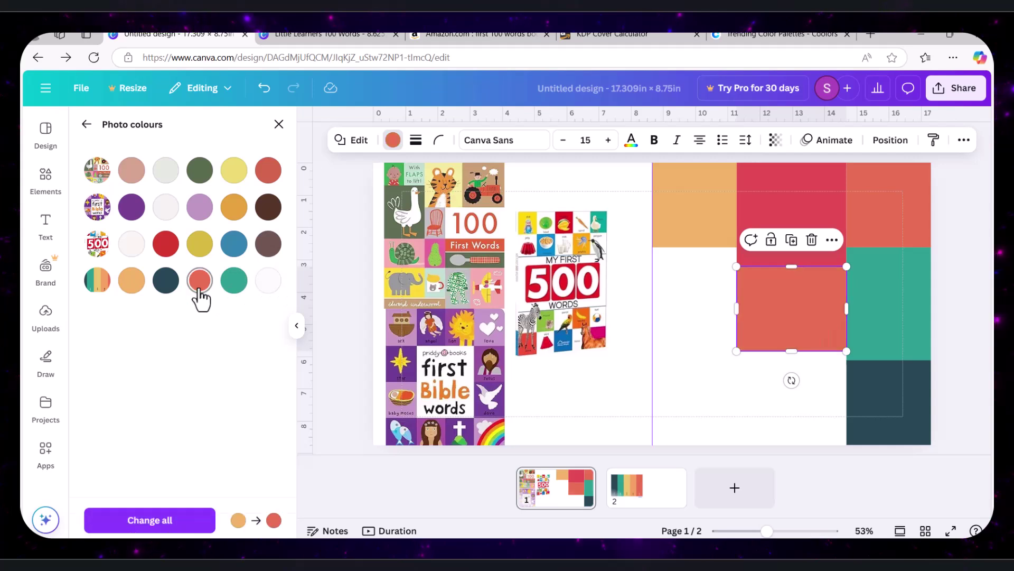
pyautogui.click(267, 282)
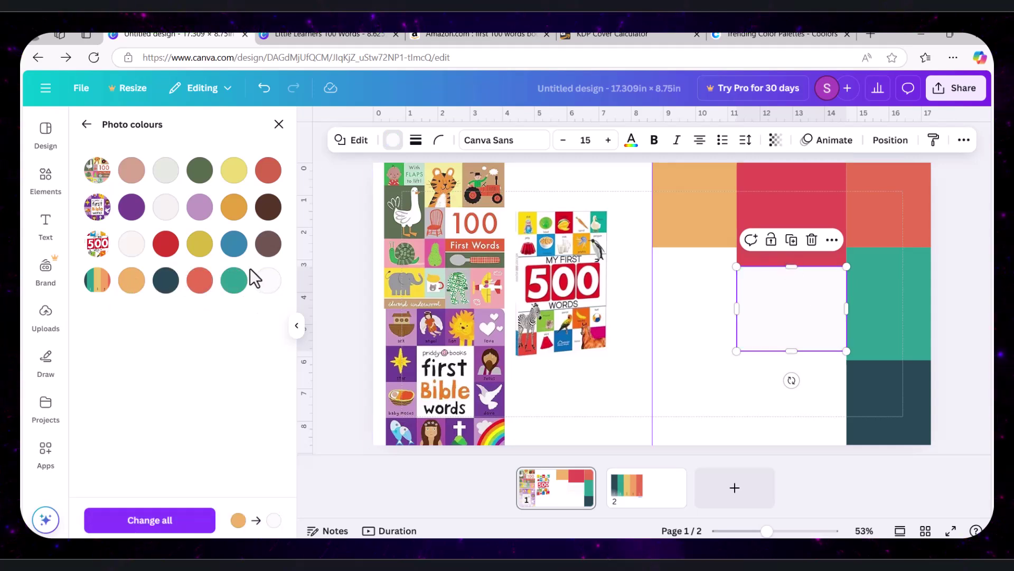
pyautogui.click(199, 169)
# Place a taller copy of the light orange square in the front cover's lower corner beside the centre guide and colour it lavender
pyautogui.click(699, 226)
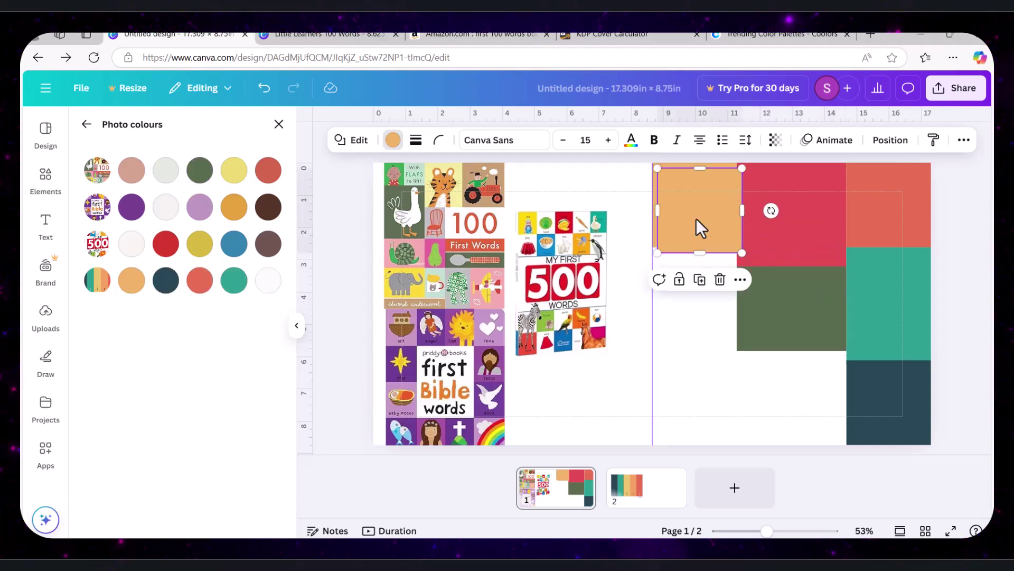
pyautogui.moveTo(699, 226); pyautogui.dragTo(691, 398)
pyautogui.click(199, 207)
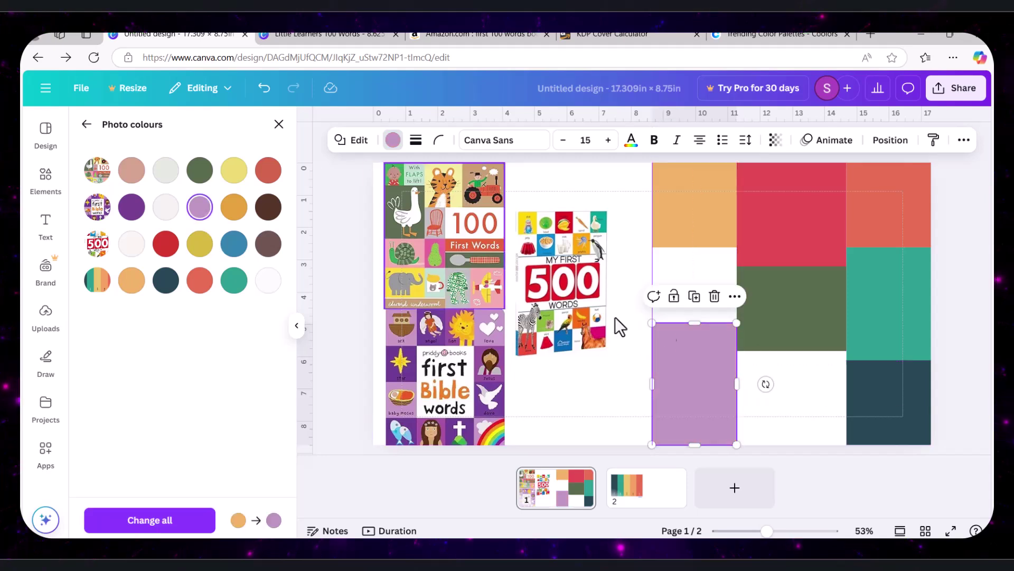
# Duplicate the lavender block beneath the dark green one, fit it down to the page edge and colour it brick red
pyautogui.click(695, 297)
pyautogui.moveTo(700, 328); pyautogui.dragTo(846, 394)
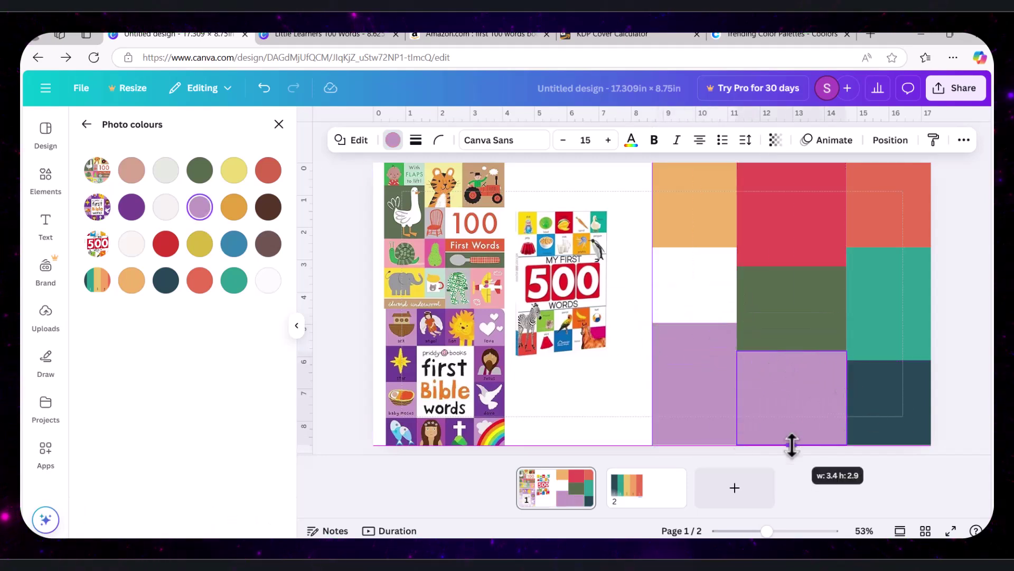
pyautogui.click(269, 170)
# Duplicate the light orange square into the gap above the lavender block, shorten it to fit and colour it mustard yellow #d5ba3e
pyautogui.click(695, 243)
pyautogui.moveTo(690, 236); pyautogui.dragTo(685, 315)
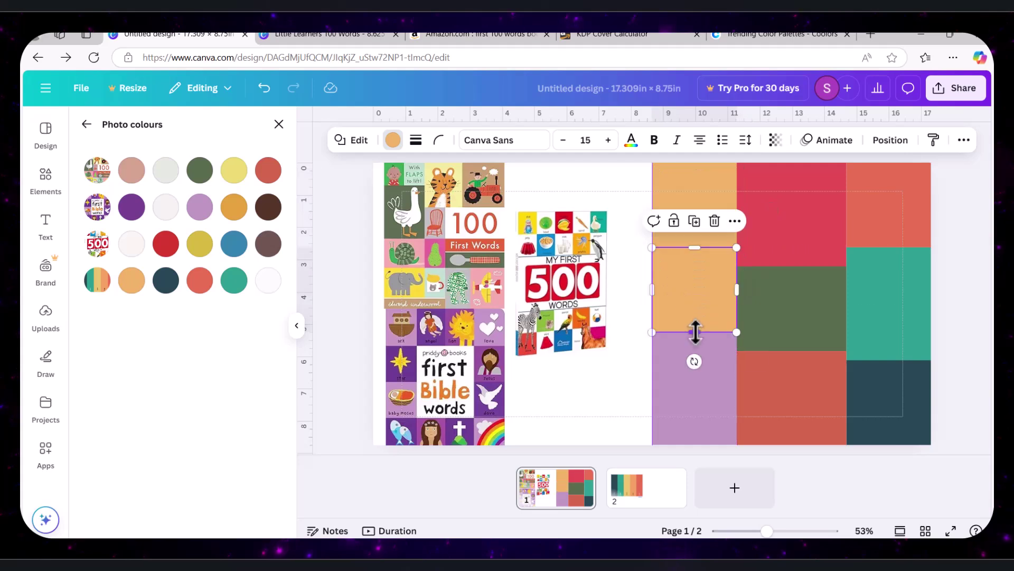
pyautogui.click(166, 280)
pyautogui.click(199, 169)
pyautogui.click(268, 244)
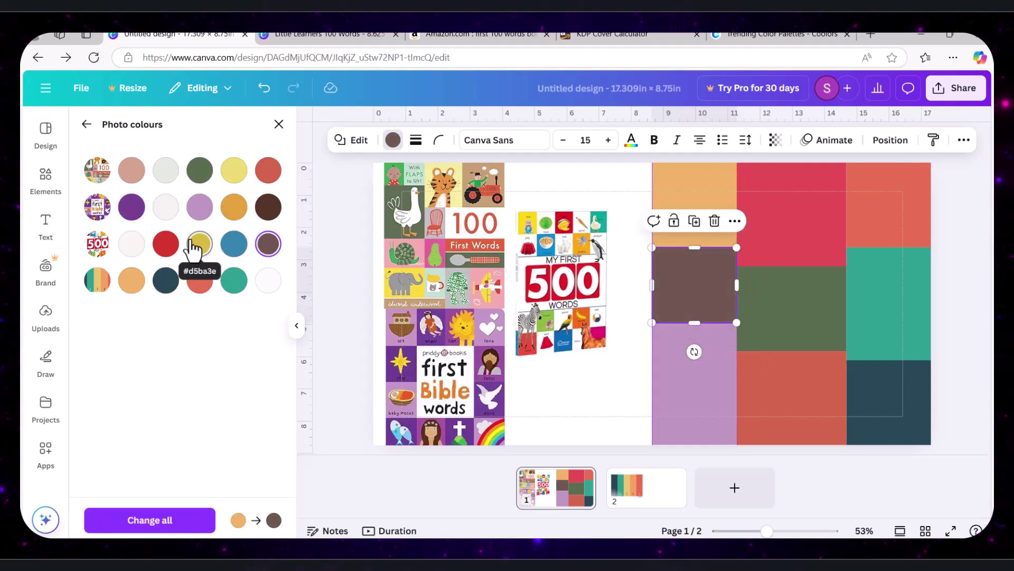
pyautogui.click(200, 243)
# Enlarge the upper red block into a title panel overlapping its neighbours, bring it in front of them and colour it off-white
pyautogui.click(781, 279)
pyautogui.click(799, 229)
pyautogui.moveTo(846, 207); pyautogui.dragTo(866, 206)
pyautogui.click(793, 312)
pyautogui.click(811, 198)
pyautogui.moveTo(792, 267)
pyautogui.mouseDown()
pyautogui.moveTo(792, 252)
pyautogui.moveTo(793, 260)
pyautogui.mouseUp()
pyautogui.click(891, 140)
pyautogui.click(122, 219)
pyautogui.click(393, 140)
pyautogui.click(153, 473)
pyautogui.click(953, 245)
pyautogui.click(792, 212)
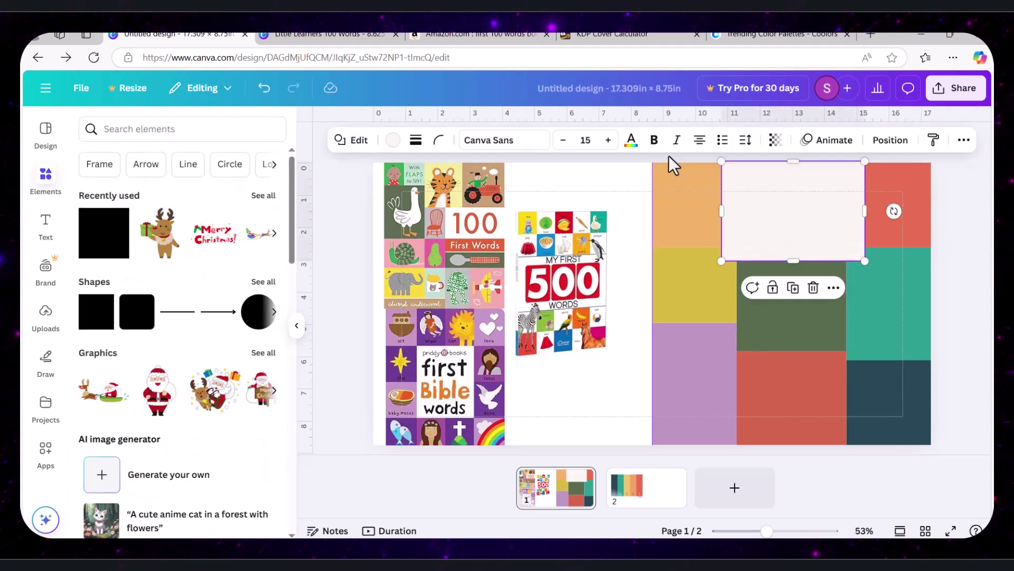
pyautogui.click(341, 206)
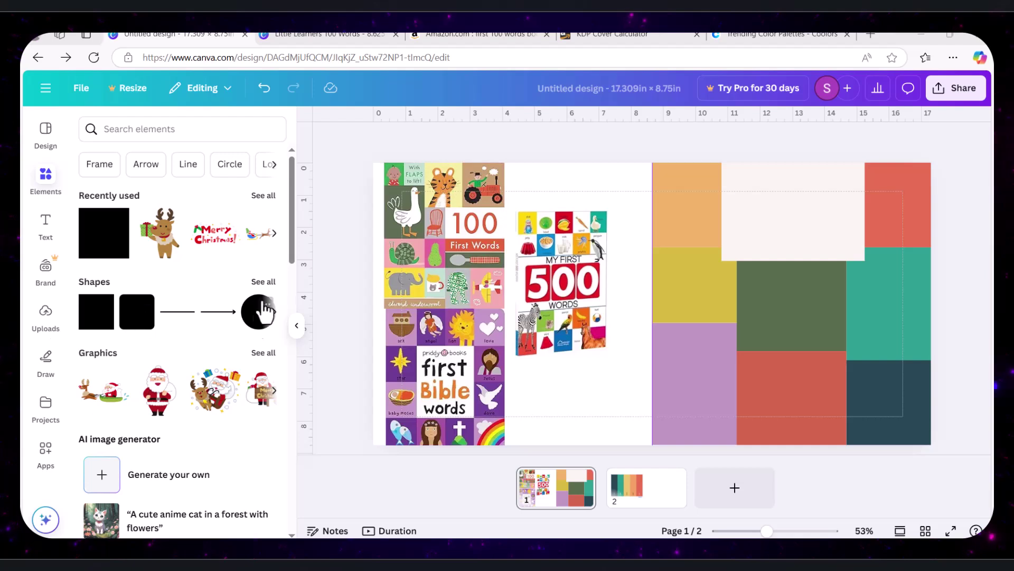
# Add a small upright rounded rectangle at the near end of the title panel and colour it purple
pyautogui.click(136, 312)
pyautogui.moveTo(663, 297); pyautogui.dragTo(763, 224)
pyautogui.moveTo(809, 259); pyautogui.dragTo(759, 212)
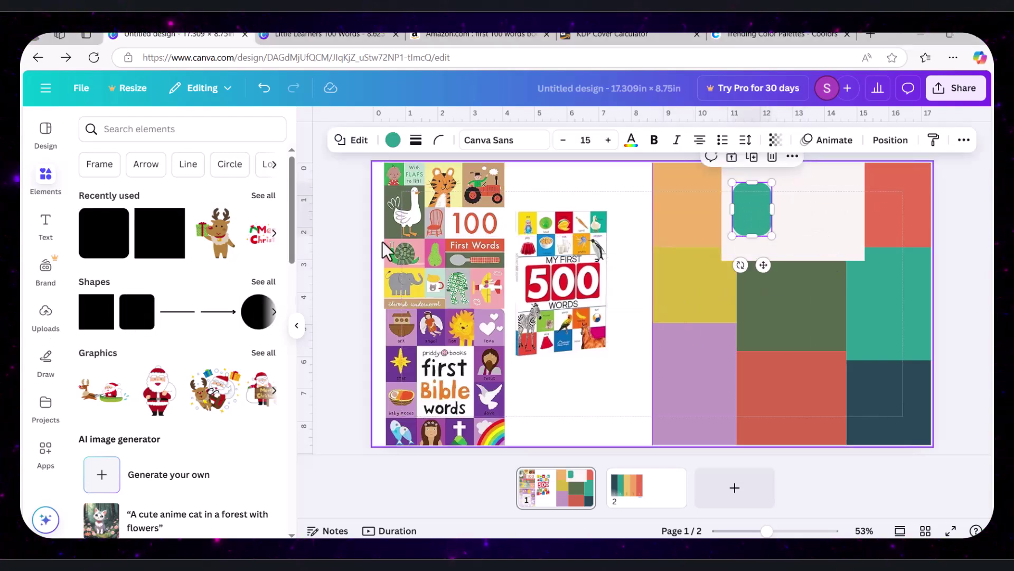
pyautogui.click(393, 139)
pyautogui.click(262, 427)
# Duplicate the purple rounded shape twice to form a row of three and scale the row to fit the title panel
pyautogui.hotkey('ctrl', 'd')
pyautogui.moveTo(753, 215); pyautogui.dragTo(827, 209)
pyautogui.hotkey('ctrl', 'd')
pyautogui.keyDown('shift'); pyautogui.click(805, 211); pyautogui.keyUp('shift')
pyautogui.keyDown('shift'); pyautogui.click(755, 211); pyautogui.keyUp('shift')
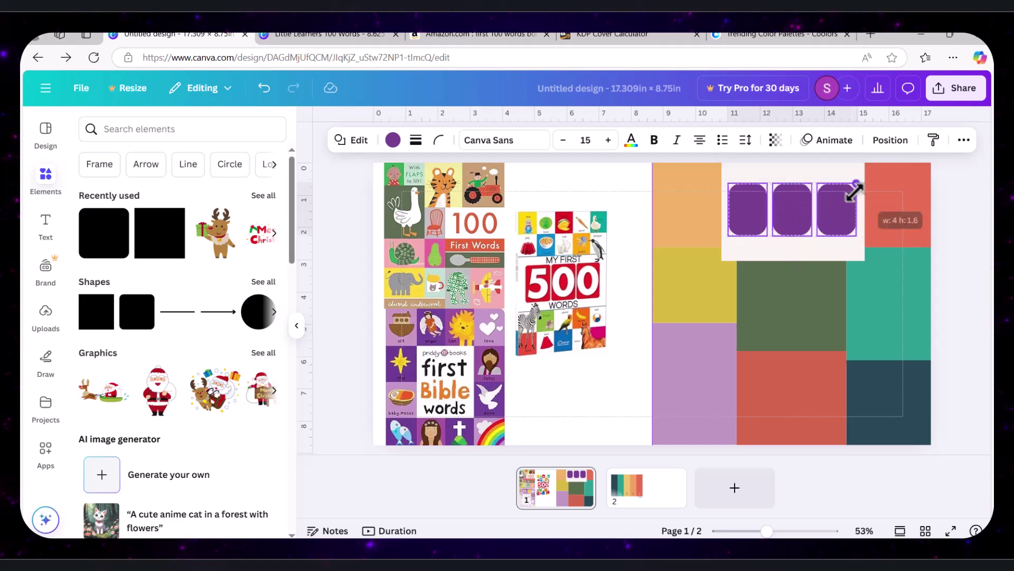
pyautogui.press('Escape')
# Add the digit 1 in the Finger Paint font at size 85 and place it on the first purple shape
pyautogui.click(45, 227)
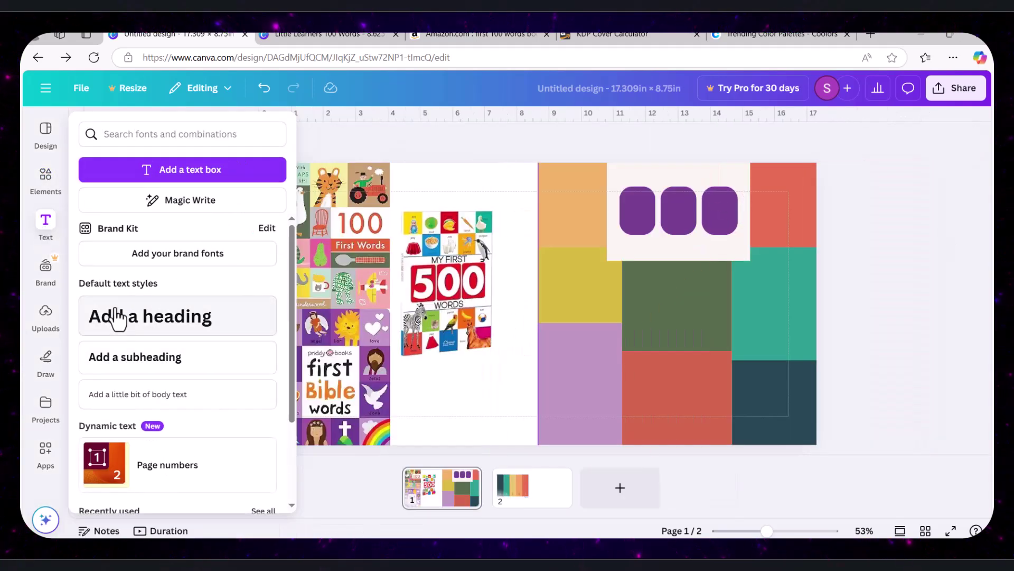
pyautogui.click(182, 164)
pyautogui.click(294, 140)
pyautogui.write('bubble')
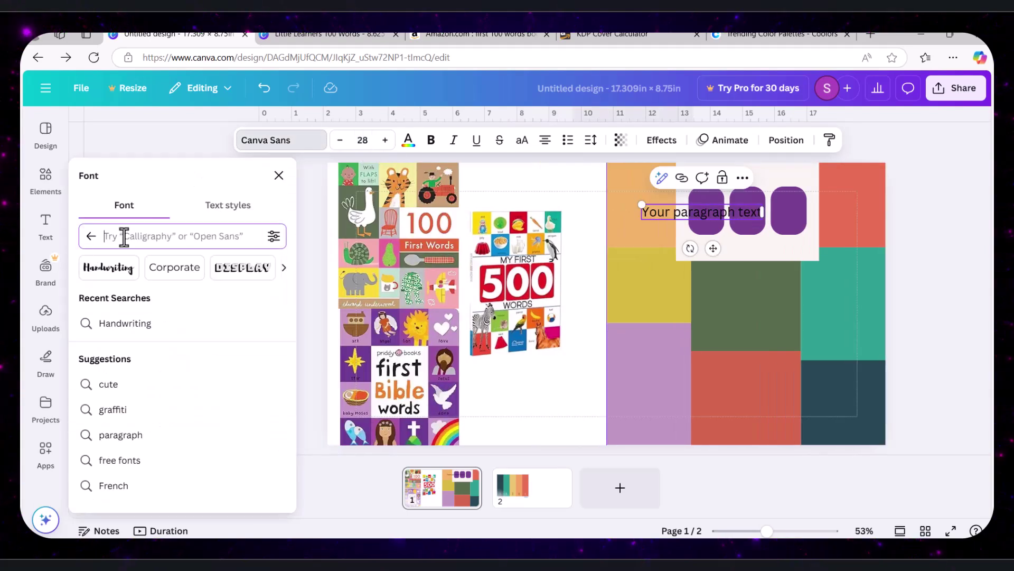
pyautogui.write('hand')
pyautogui.click(113, 295)
pyautogui.moveTo(292, 288)
pyautogui.mouseDown()
pyautogui.moveTo(303, 358)
pyautogui.moveTo(296, 384)
pyautogui.mouseUp()
pyautogui.click(144, 347)
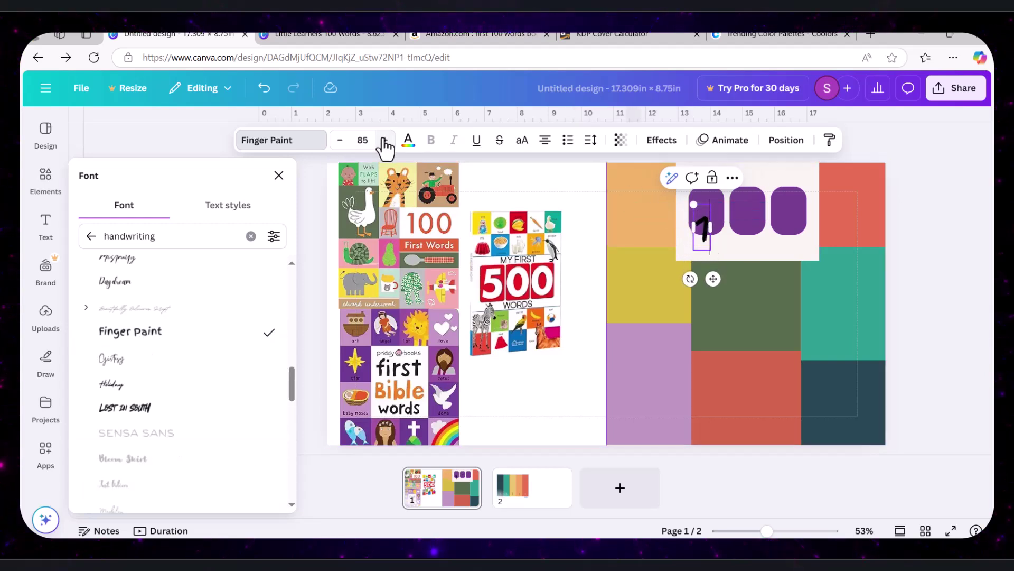
pyautogui.click(710, 264)
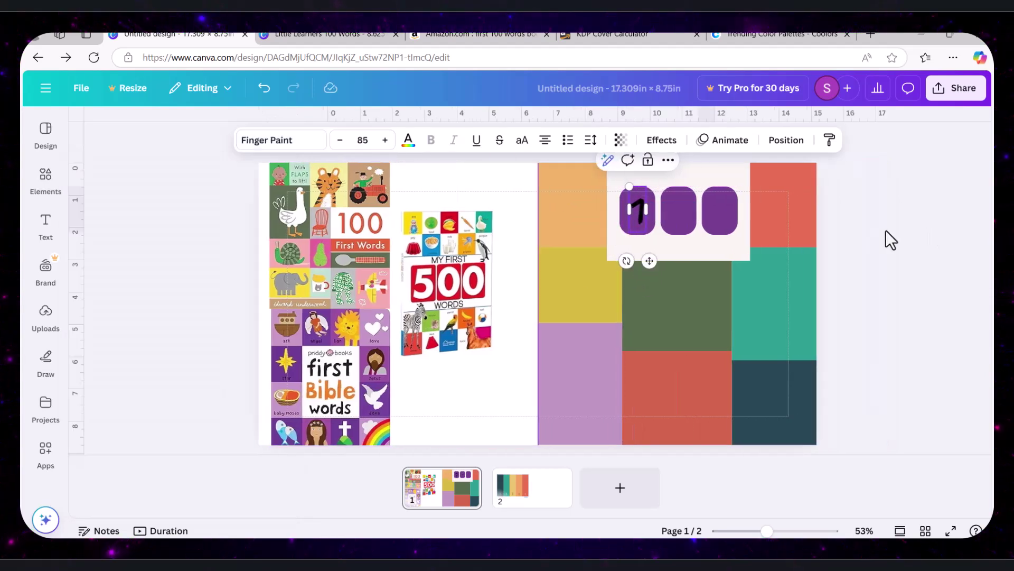
# Colour the digit white and place copies changed to 0 on the second and third purple shapes
pyautogui.click(408, 140)
pyautogui.click(93, 339)
pyautogui.click(717, 160)
pyautogui.moveTo(723, 264); pyautogui.dragTo(765, 263)
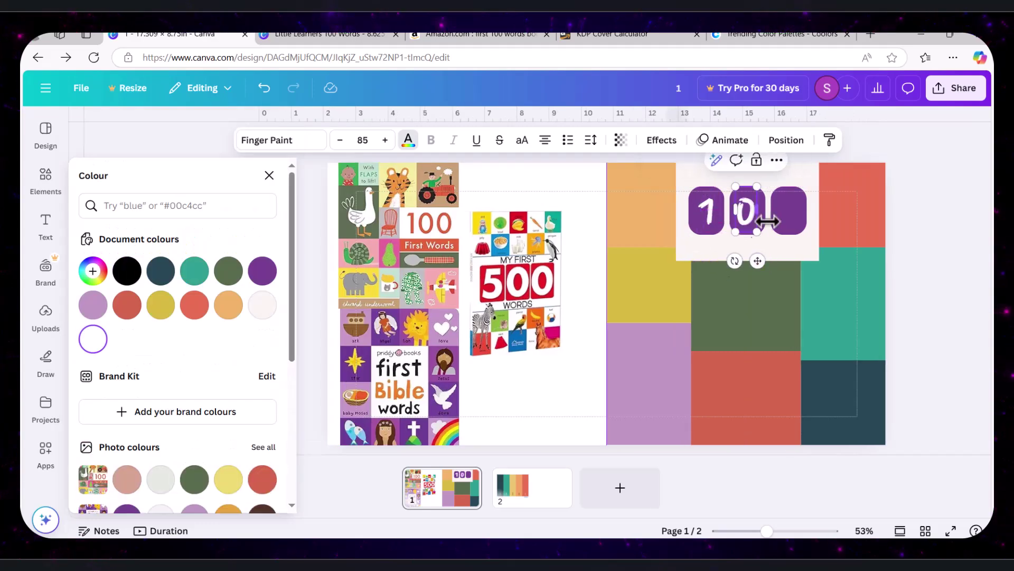
pyautogui.rightClick(900, 181)
pyautogui.click(900, 180)
pyautogui.moveTo(681, 213); pyautogui.dragTo(718, 212)
pyautogui.click(159, 271)
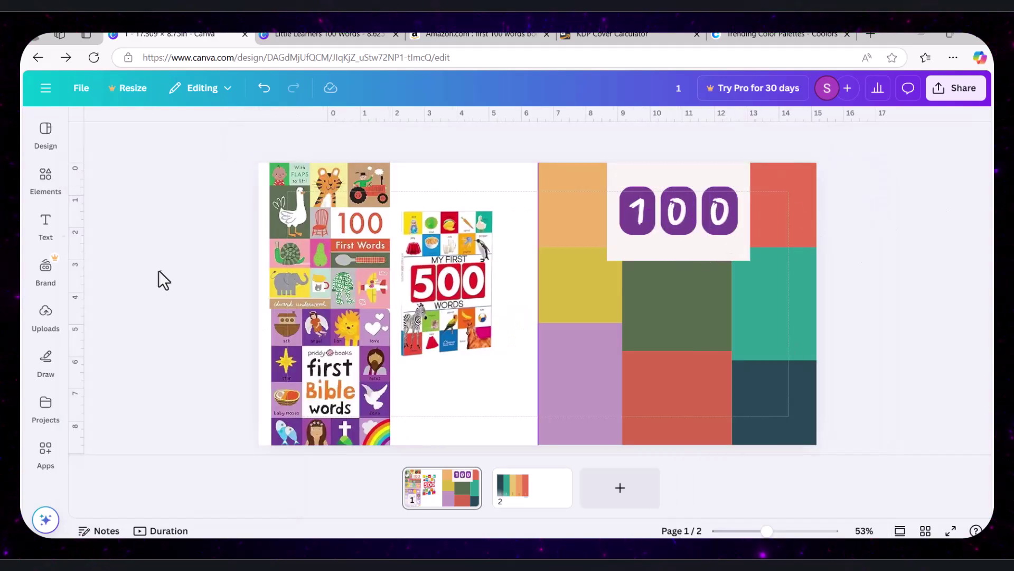
# Add LITTLE LEARNERS above the digits in Paalalabas Wide at size 33.9 and colour it coral
pyautogui.click(46, 225)
pyautogui.click(621, 175)
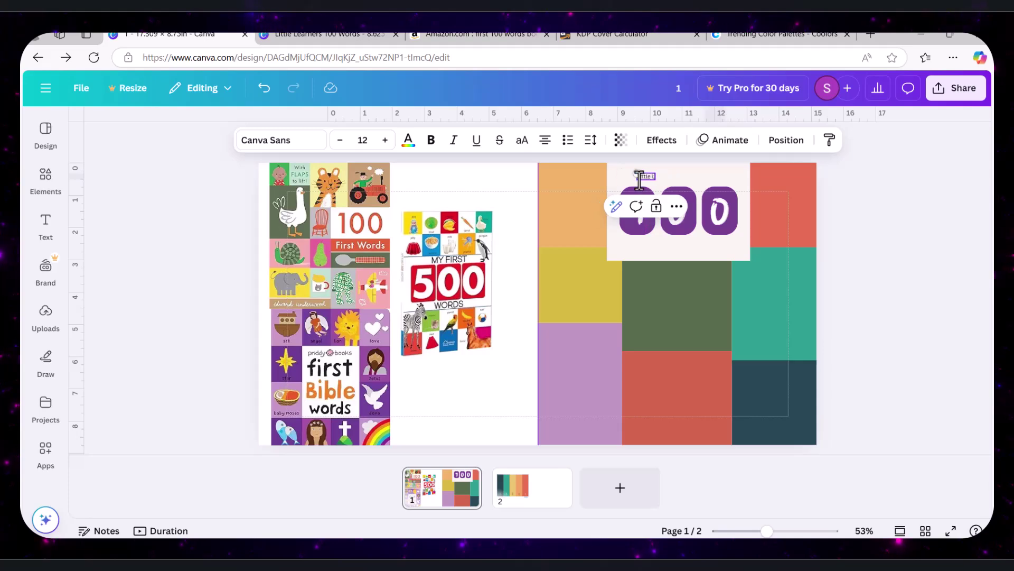
pyautogui.moveTo(627, 174); pyautogui.dragTo(691, 174)
pyautogui.click(280, 141)
pyautogui.click(252, 237)
pyautogui.click(186, 274)
pyautogui.scroll(-5, 292, 403)
pyautogui.click(132, 317)
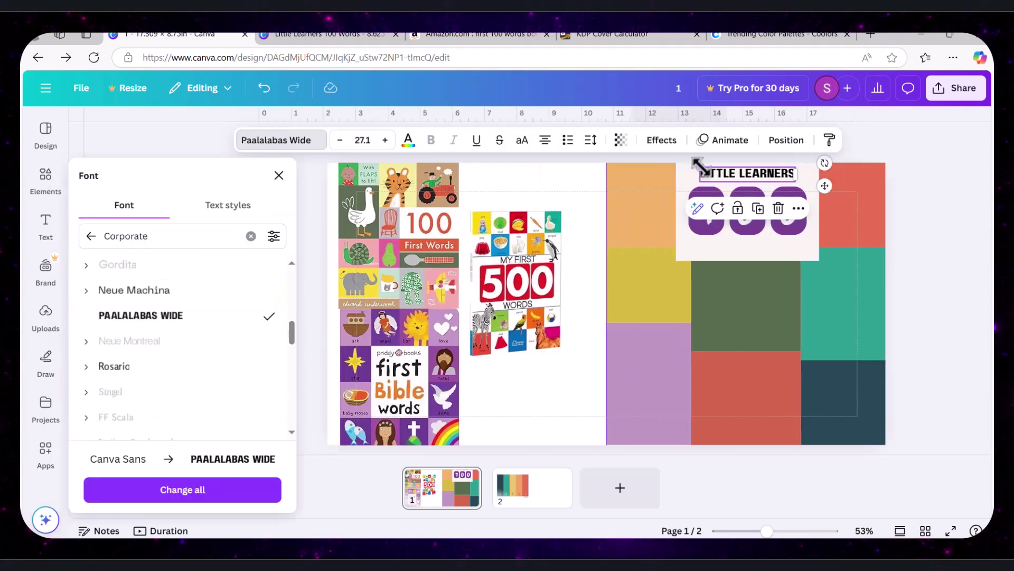
pyautogui.click(691, 173)
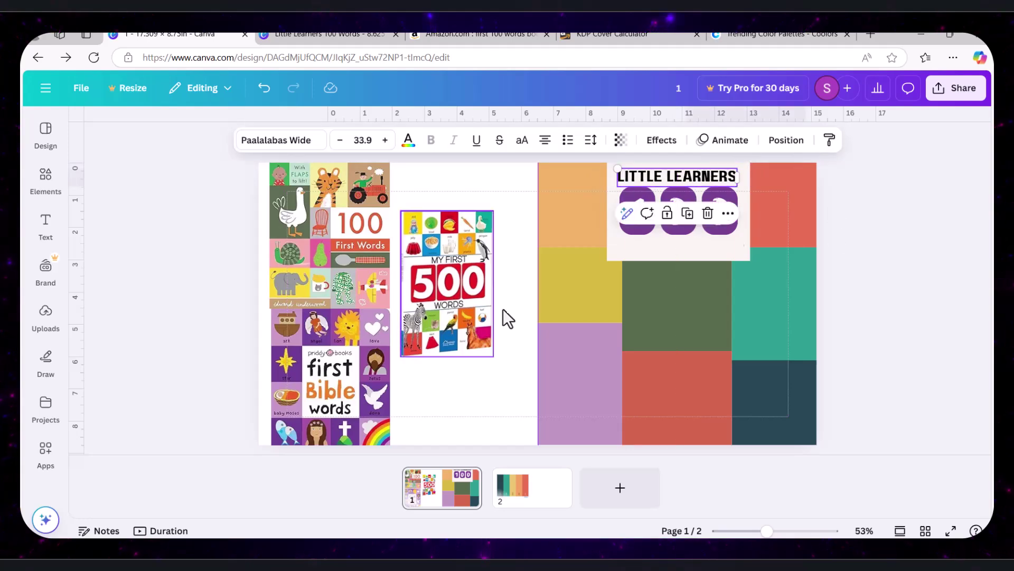
pyautogui.click(408, 140)
pyautogui.scroll(-3, 278, 387)
pyautogui.click(262, 335)
# Place a copy of the LITTLE LEARNERS text beneath the digits and change it to WORDS
pyautogui.click(785, 171)
pyautogui.keyDown('alt'); pyautogui.moveTo(686, 176); pyautogui.dragTo(687, 247); pyautogui.keyUp('alt')
pyautogui.doubleClick(686, 249)
pyautogui.write('WORDS')
pyautogui.click(866, 274)
pyautogui.click(679, 247)
pyautogui.click(866, 274)
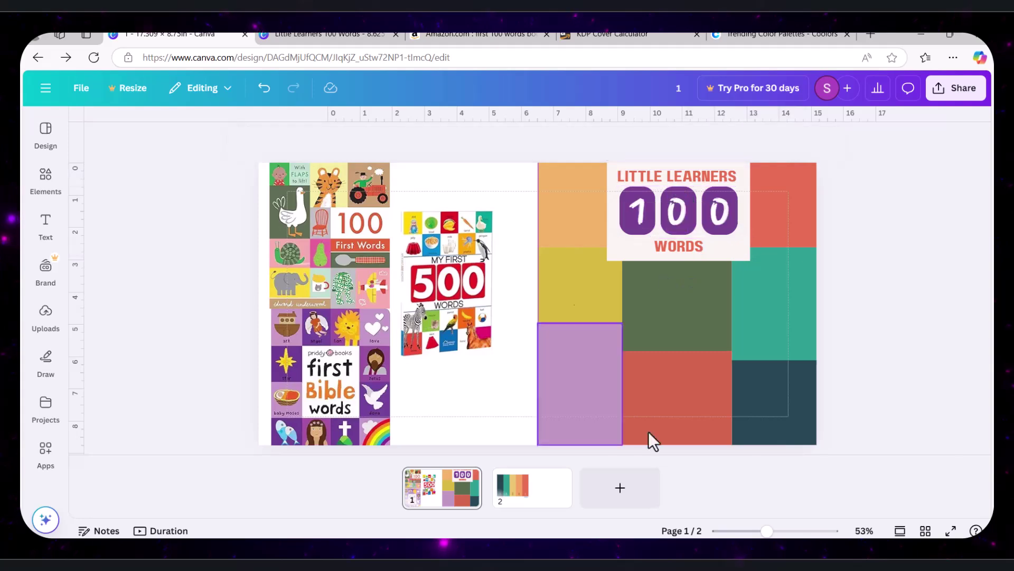
# Copy the see-saw illustration and its label from the Little Learners 100 Words design onto the cover's dark green block
pyautogui.click(325, 35)
pyautogui.hotkey('ctrl', 'c')
pyautogui.hotkey('ctrl', 'pageup')
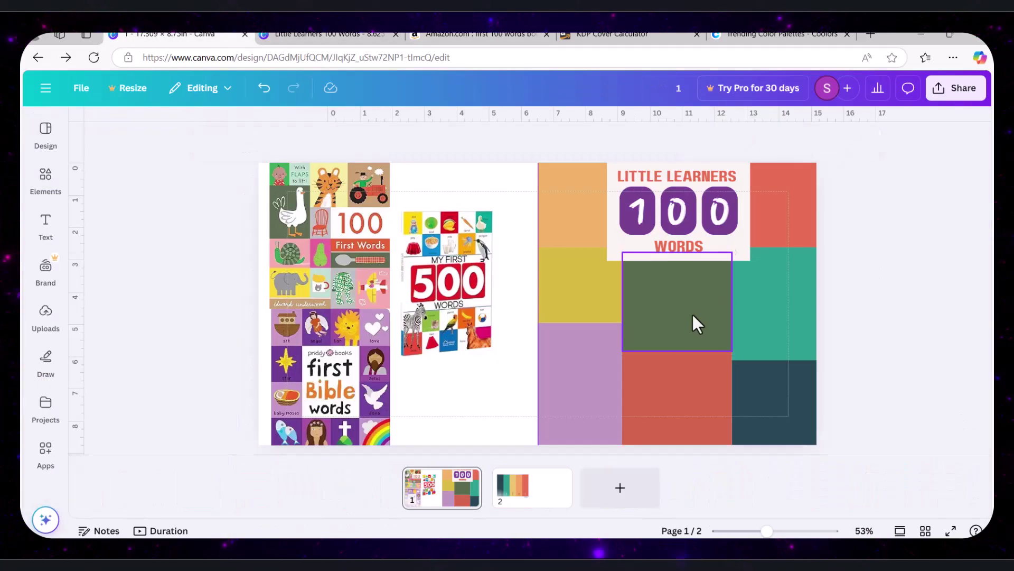
pyautogui.hotkey('ctrl', 'v')
pyautogui.moveTo(554, 404); pyautogui.dragTo(723, 313)
pyautogui.click(300, 35)
pyautogui.click(641, 391)
pyautogui.hotkey('ctrl', 'c')
pyautogui.click(198, 37)
pyautogui.hotkey('ctrl', 'v')
pyautogui.moveTo(502, 389); pyautogui.dragTo(680, 292)
# Copy the sailing boat from the Beach page of the book design onto the cover's teal block
pyautogui.click(317, 36)
pyautogui.click(672, 499)
pyautogui.click(489, 283)
pyautogui.hotkey('ctrl', 'c')
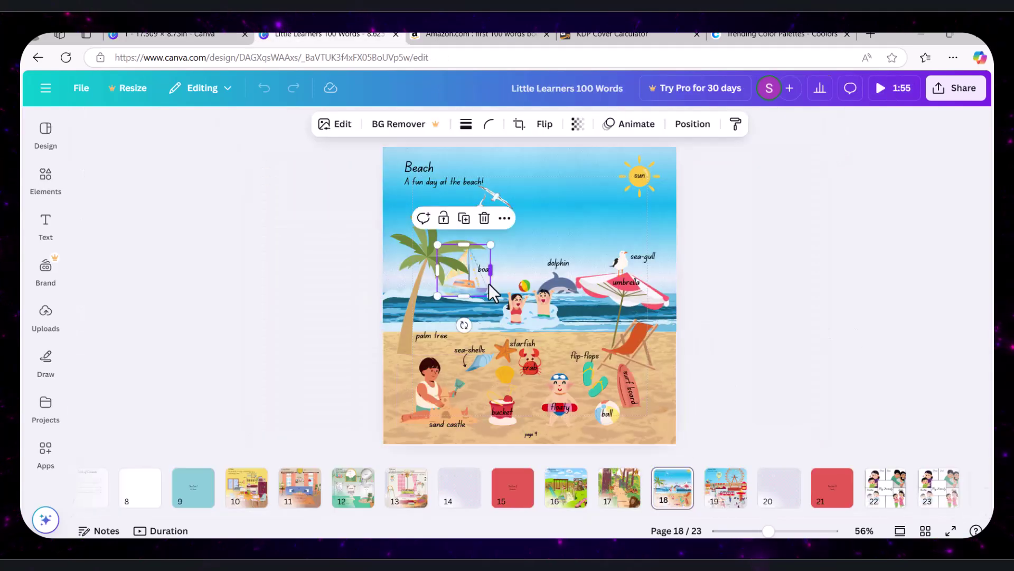
pyautogui.hotkey('ctrl', 'pageup')
pyautogui.hotkey('ctrl', 'v')
pyautogui.click(898, 315)
# Copy the boat label from the Beach page and place it beside the boat on the teal block
pyautogui.hotkey('ctrl', 'pagedown')
pyautogui.click(484, 270)
pyautogui.hotkey('ctrl', 'c')
pyautogui.hotkey('ctrl', 'pageup')
pyautogui.hotkey('ctrl', 'v')
pyautogui.moveTo(355, 280); pyautogui.dragTo(756, 288)
# Copy the clock and its label from the Living Room page onto the cover's light orange block
pyautogui.hotkey('ctrl', 'pagedown')
pyautogui.click(300, 487)
pyautogui.click(525, 186)
pyautogui.click(560, 176)
pyautogui.hotkey('ctrl', 'c')
pyautogui.hotkey('ctrl', 'pageup')
pyautogui.hotkey('ctrl', 'v')
pyautogui.moveTo(544, 249); pyautogui.dragTo(598, 182)
pyautogui.click(933, 234)
# Copy the books and their label from the Bedroom page onto the cover's brick red block
pyautogui.click(328, 36)
pyautogui.click(397, 497)
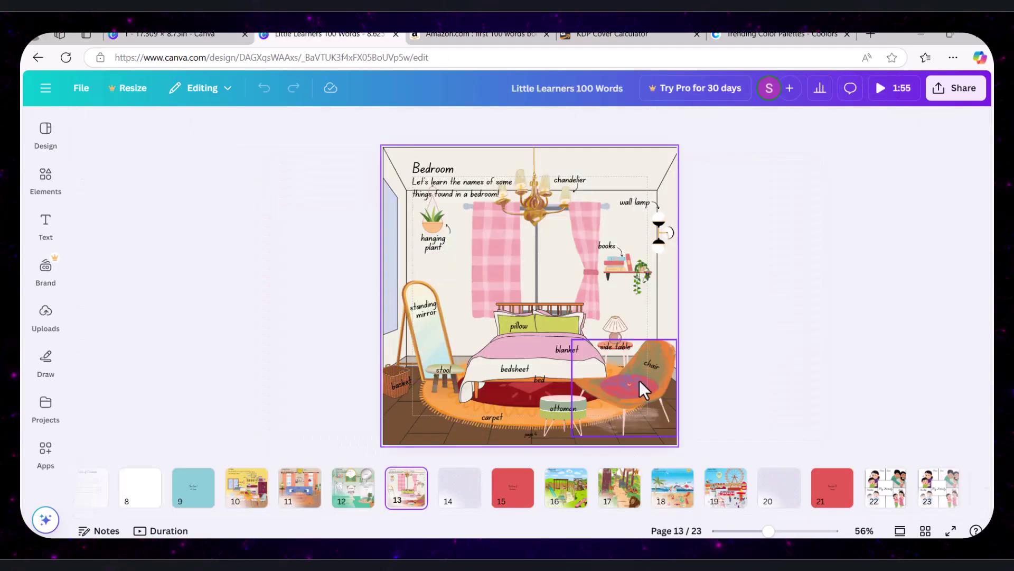
pyautogui.click(612, 262)
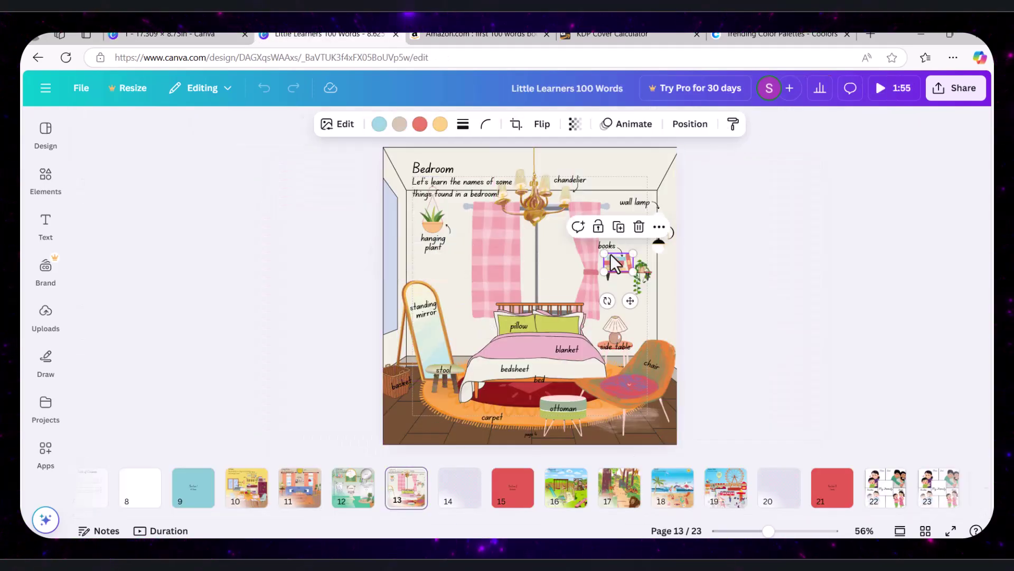
pyautogui.hotkey('ctrl', 'c')
pyautogui.click(175, 35)
pyautogui.hotkey('ctrl', 'v')
pyautogui.moveTo(469, 274); pyautogui.dragTo(643, 421)
pyautogui.moveTo(669, 404); pyautogui.dragTo(673, 375)
pyautogui.click(923, 365)
pyautogui.click(662, 373)
# Copy the fruit bowl and its label from the Kitchen page onto the cover's mustard yellow block
pyautogui.click(340, 37)
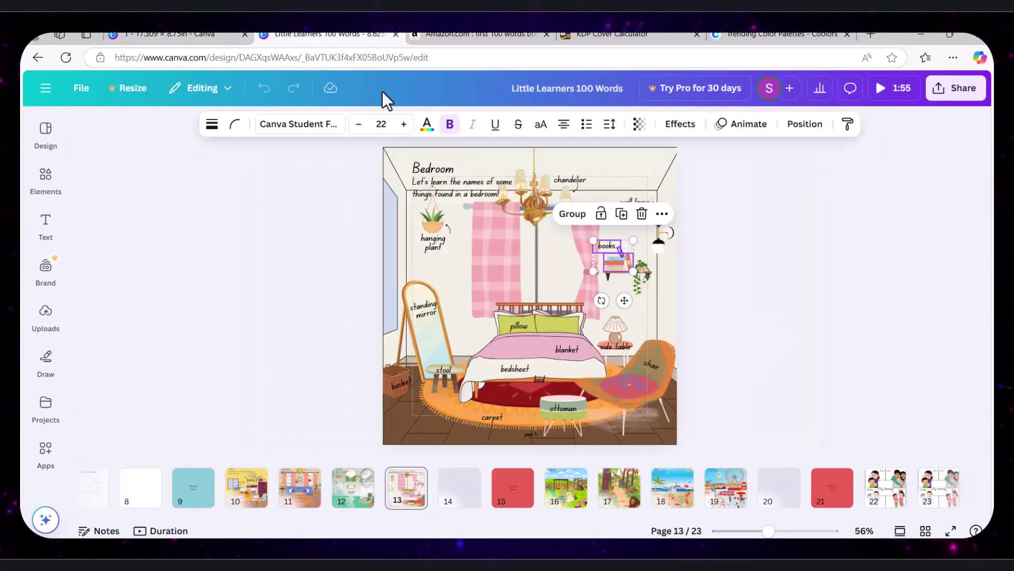
pyautogui.click(246, 487)
pyautogui.click(548, 316)
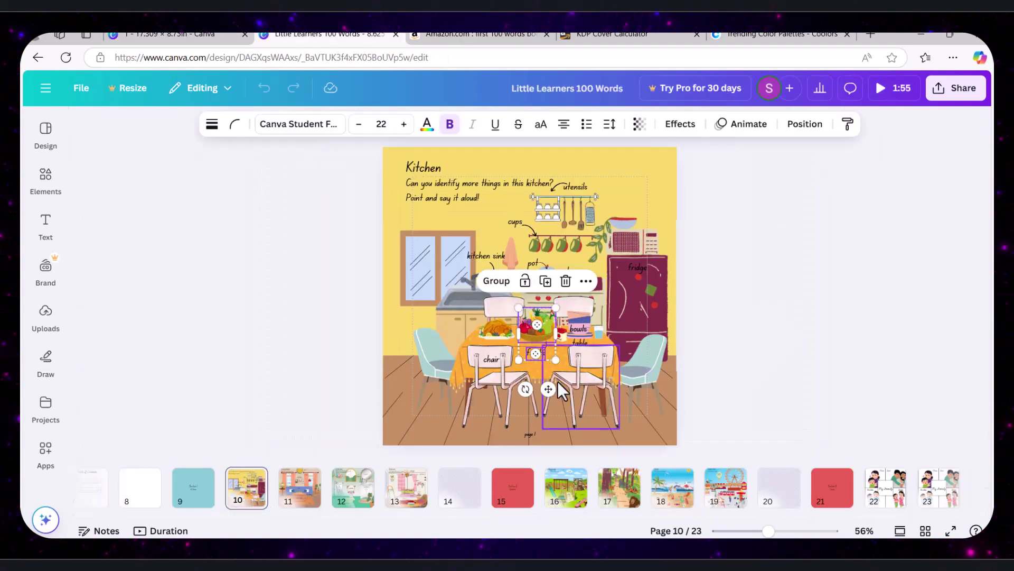
pyautogui.hotkey('ctrl', 'c')
pyautogui.hotkey('ctrl', 'shift', 'Tab')
pyautogui.hotkey('ctrl', 'v')
pyautogui.moveTo(414, 395); pyautogui.dragTo(584, 305)
# Copy the potted plant from the Living Room page onto the cover's lavender block and enlarge it to fill the block
pyautogui.click(325, 35)
pyautogui.click(300, 487)
pyautogui.click(654, 317)
pyautogui.click(658, 331)
pyautogui.click(667, 280)
pyautogui.hotkey('ctrl', 'c')
pyautogui.click(174, 36)
pyautogui.hotkey('ctrl', 'v')
pyautogui.moveTo(519, 315); pyautogui.dragTo(573, 407)
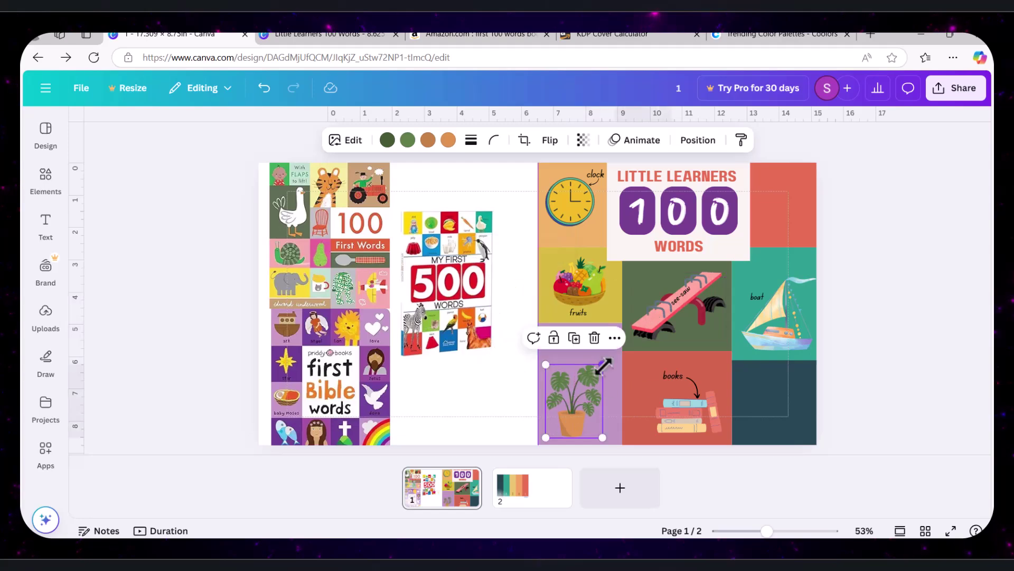
pyautogui.moveTo(602, 364); pyautogui.dragTo(619, 341)
# Copy the plant label from the Living Room page and place it on the plant's pot on the cover
pyautogui.click(299, 35)
pyautogui.click(658, 331)
pyautogui.hotkey('ctrl', 'c')
pyautogui.click(176, 35)
pyautogui.hotkey('ctrl', 'v')
pyautogui.moveTo(535, 383); pyautogui.dragTo(597, 464)
pyautogui.click(887, 343)
pyautogui.click(325, 35)
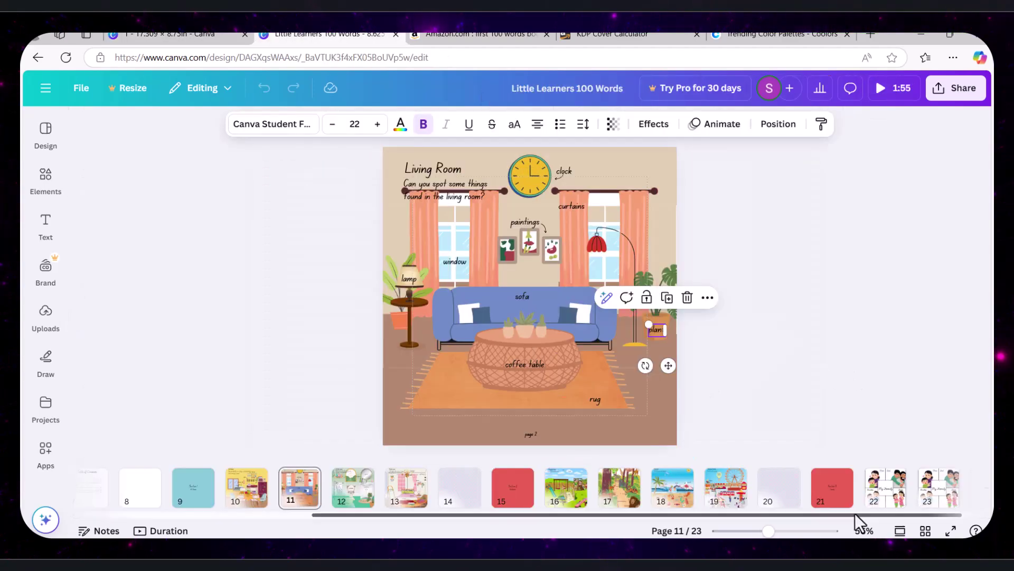
pyautogui.click(889, 489)
pyautogui.click(608, 232)
pyautogui.hotkey('ctrl', 'c')
pyautogui.click(180, 36)
# Copy the hot-air balloon and its label from the Theme Park page onto the cover's dark blue block
pyautogui.click(325, 35)
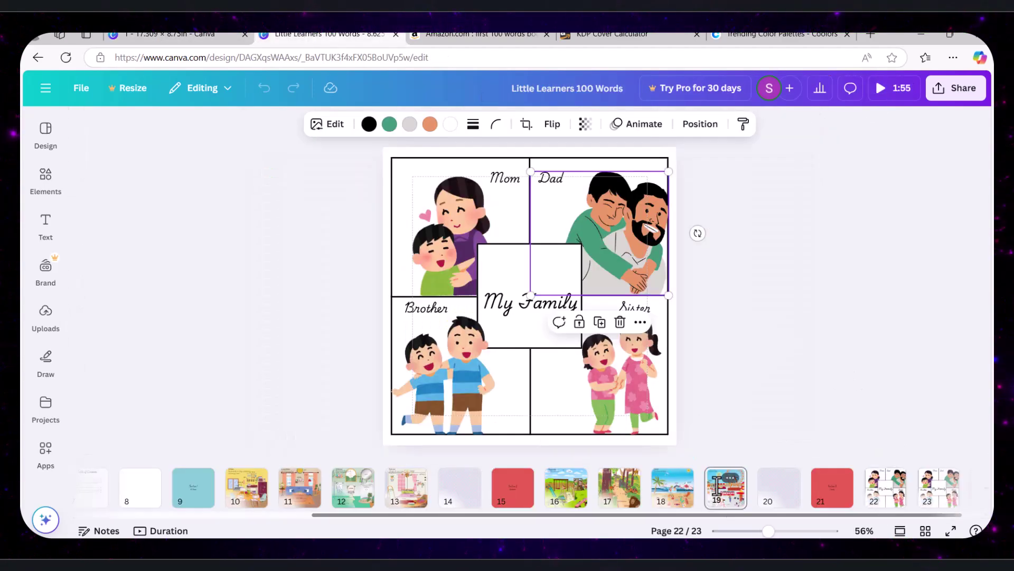
pyautogui.click(726, 487)
pyautogui.click(449, 407)
pyautogui.click(489, 217)
pyautogui.hotkey('ctrl', 'c')
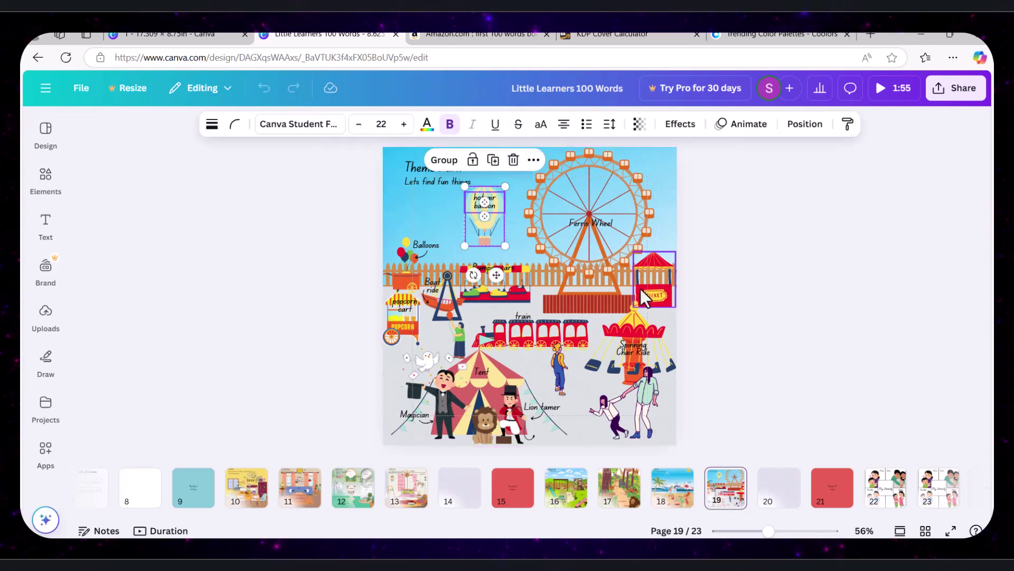
pyautogui.click(180, 35)
pyautogui.hotkey('ctrl', 'v')
# Copy the train and its label from the Theme Park page onto the cover's brick red block
pyautogui.click(325, 35)
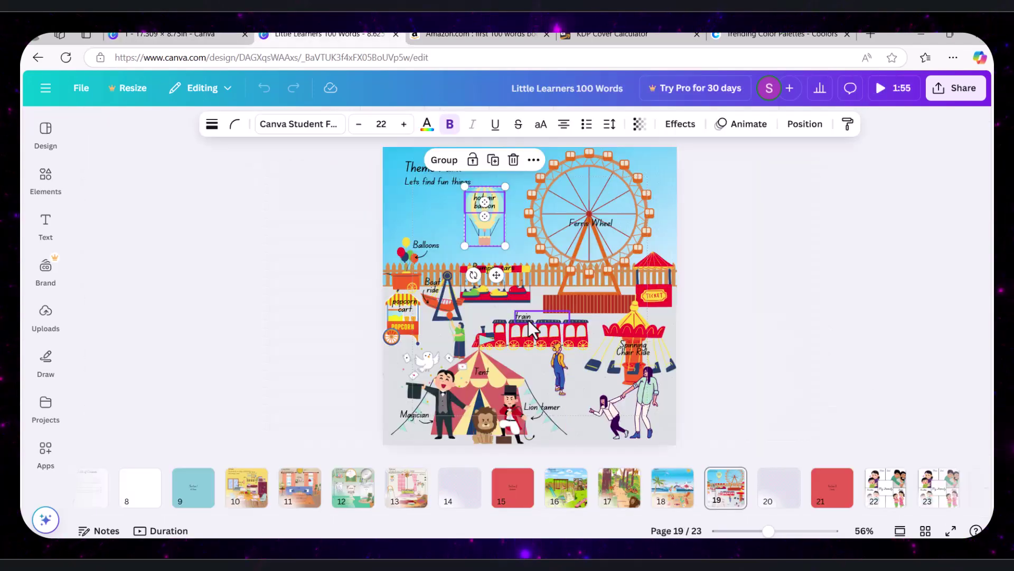
pyautogui.click(167, 37)
pyautogui.hotkey('ctrl', 'v')
pyautogui.moveTo(410, 385); pyautogui.dragTo(671, 460)
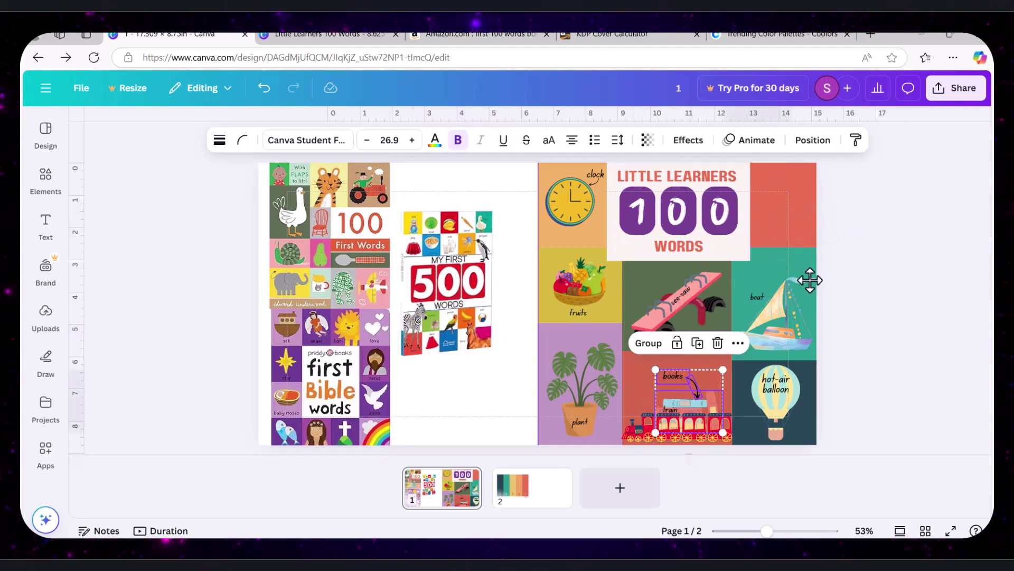
# Move the books with their label to the coral corner block and arrange the train and its label across the brick red block
pyautogui.moveTo(718, 402); pyautogui.dragTo(814, 217)
pyautogui.moveTo(681, 422); pyautogui.dragTo(682, 429)
pyautogui.moveTo(671, 410); pyautogui.dragTo(671, 389)
pyautogui.moveTo(690, 429); pyautogui.dragTo(637, 364)
pyautogui.moveTo(677, 413); pyautogui.dragTo(687, 381)
pyautogui.moveTo(722, 389)
pyautogui.mouseDown()
pyautogui.moveTo(697, 394)
pyautogui.moveTo(709, 396)
pyautogui.mouseUp()
pyautogui.click(328, 36)
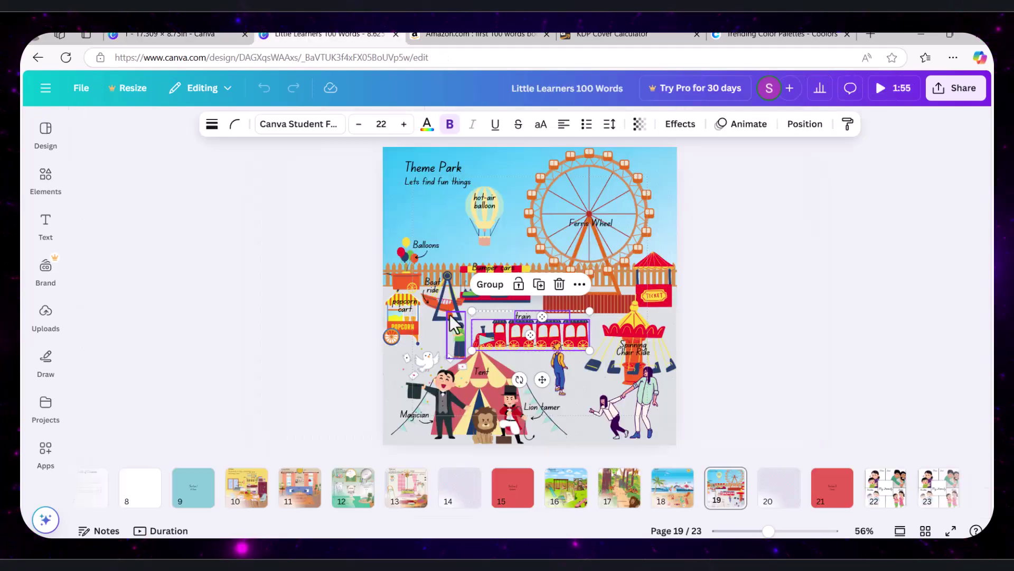
pyautogui.click(353, 487)
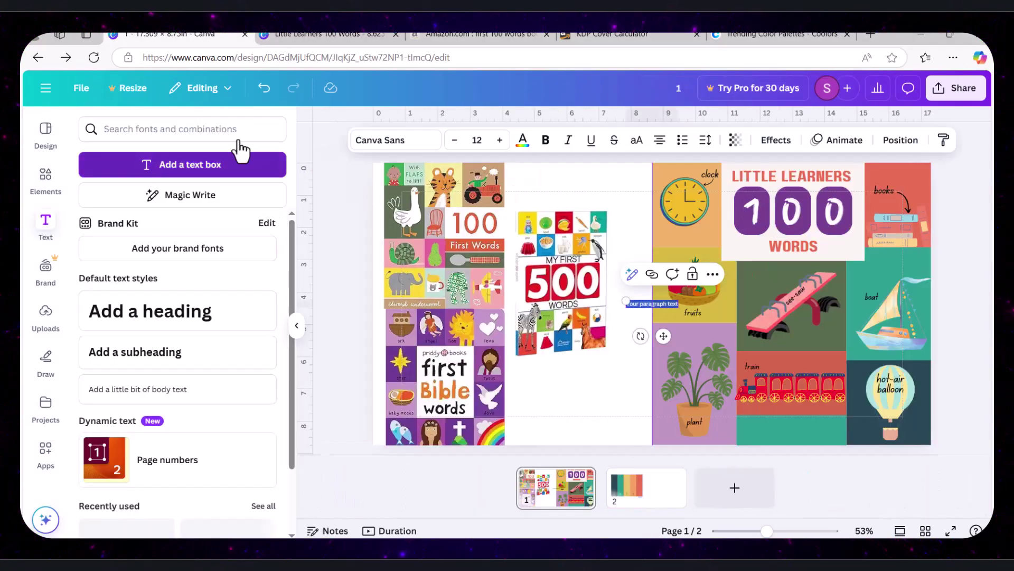
# Add the author's name in the title's font and an off-white colour on the teal block below the train
pyautogui.moveTo(669, 276); pyautogui.dragTo(803, 462)
pyautogui.write('Sara Abbassi')
pyautogui.click(395, 140)
pyautogui.scroll(-10, 151, 272)
pyautogui.click(151, 272)
pyautogui.moveTo(772, 427); pyautogui.dragTo(792, 428)
pyautogui.click(953, 419)
pyautogui.click(522, 141)
pyautogui.click(262, 355)
pyautogui.click(936, 424)
# Delete the reference book cover images from the back cover area
pyautogui.click(565, 287)
pyautogui.press('Delete')
pyautogui.click(444, 201)
pyautogui.press('Delete')
pyautogui.click(451, 343)
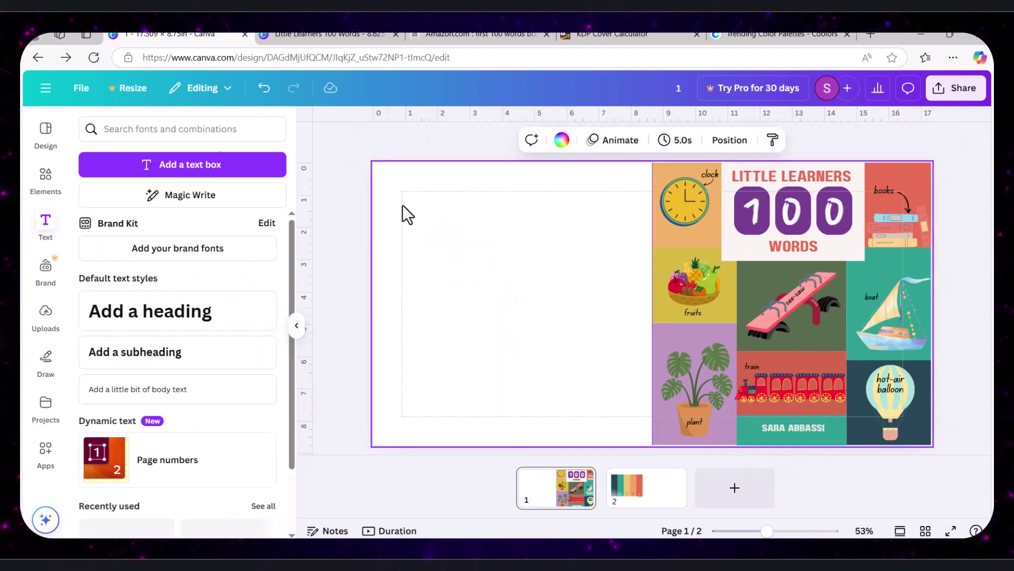
# Try several photo colours for the cover background and settle on the periwinkle blue from the boat picture
pyautogui.click(562, 140)
pyautogui.click(263, 494)
pyautogui.click(131, 280)
pyautogui.click(200, 280)
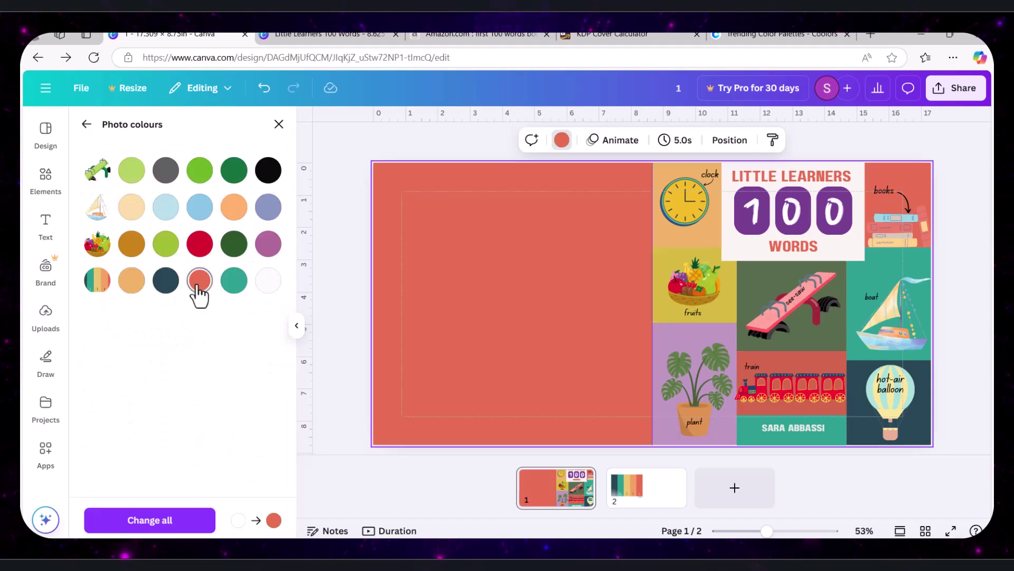
pyautogui.click(268, 280)
pyautogui.click(166, 280)
pyautogui.click(234, 280)
pyautogui.click(166, 280)
pyautogui.click(267, 211)
pyautogui.press('Escape')
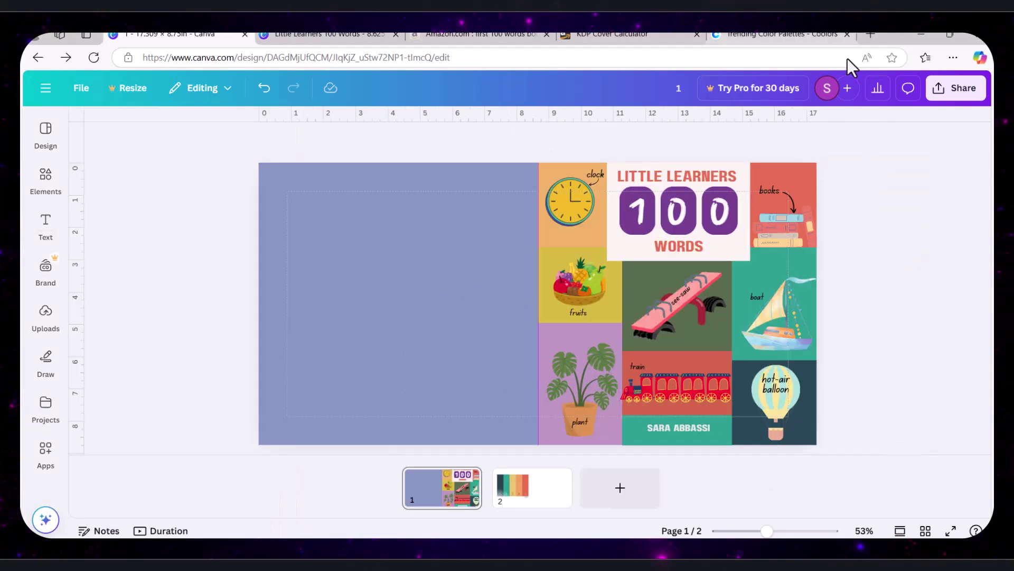
# Switch to ChatGPT and request back page content for "little learners 100 words", describing its indoor, outdoor, friends and family scenarios with labeled pictures
pyautogui.click(782, 35)
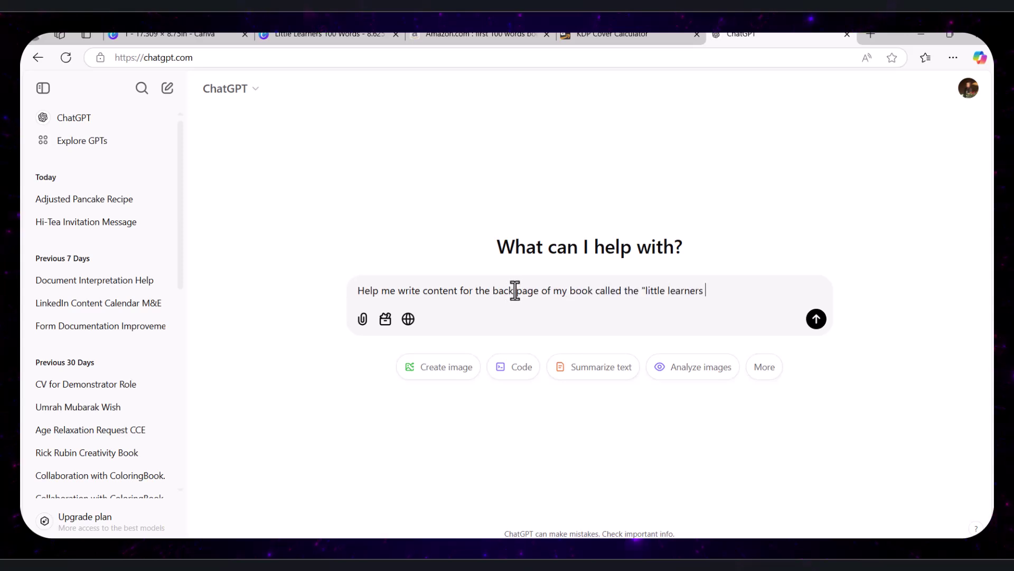
pyautogui.press('BackSpace')
pyautogui.write('he book is about first 100 words for little children and feature')
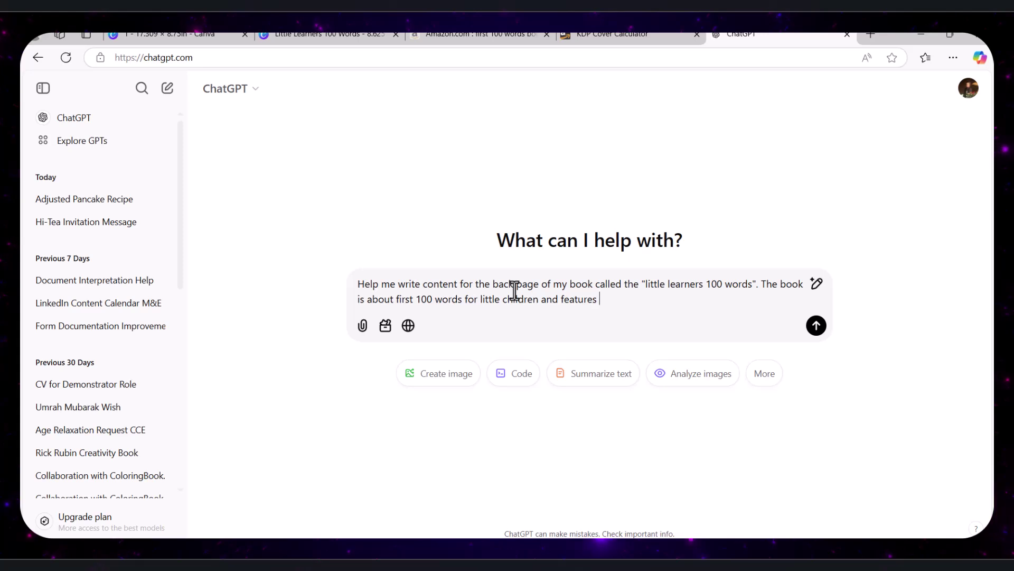
pyautogui.write('scenarios with labeled pictures for children to learn words or')
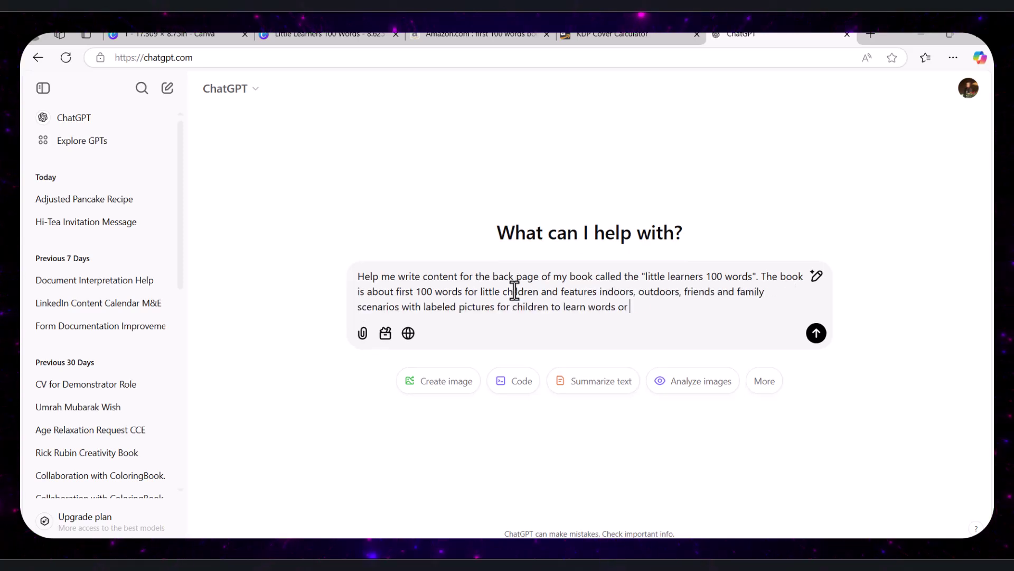
pyautogui.press('Return')
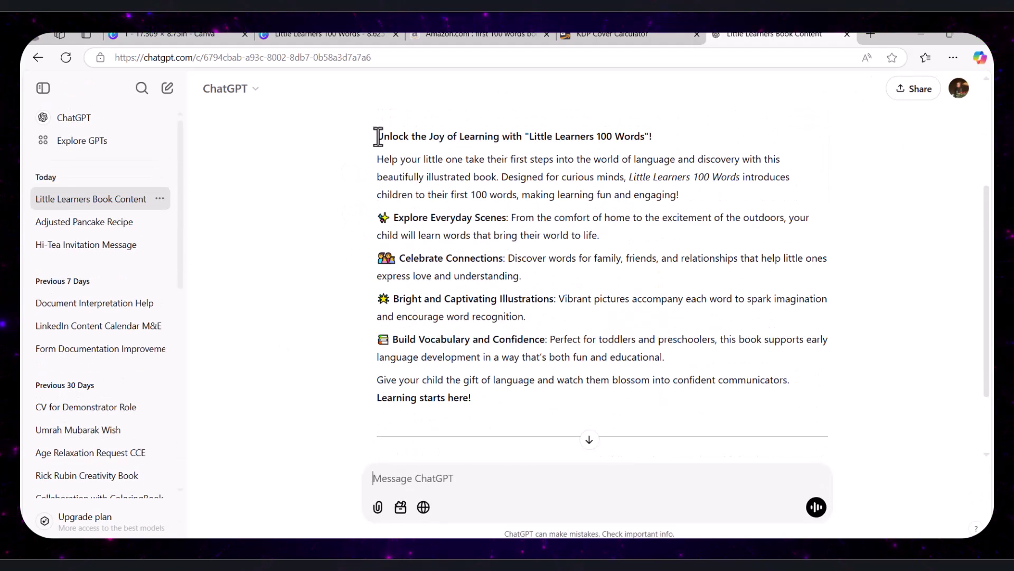
# Copy the generated blurb, from the heading through "Learning starts here!", into a new text box on the Canva cover
pyautogui.moveTo(378, 137); pyautogui.dragTo(493, 403)
pyautogui.hotkey('ctrl', '1')
pyautogui.click(46, 222)
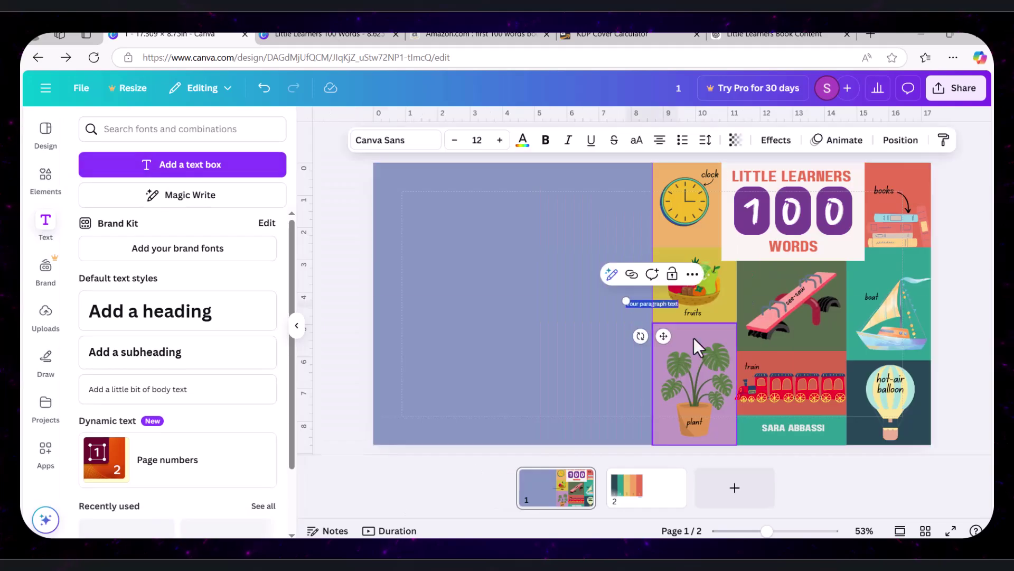
pyautogui.hotkey('ctrl', 'v')
# Justify the blurb text and fit its text box across the back cover at font size 16
pyautogui.hotkey('ctrl', 'a')
pyautogui.click(659, 139)
pyautogui.click(659, 139)
pyautogui.moveTo(448, 356); pyautogui.dragTo(464, 233)
pyautogui.moveTo(634, 288); pyautogui.dragTo(710, 365)
pyautogui.moveTo(717, 265); pyautogui.dragTo(639, 253)
# Bold the blurb's heading and insert blank lines after the heading, the introduction and the Explore Everyday Scenes paragraph
pyautogui.tripleClick(491, 186)
pyautogui.hotkey('ctrl', 'b')
pyautogui.press('End')
pyautogui.press('Return')
pyautogui.click(533, 235)
pyautogui.press('Return')
pyautogui.click(441, 274)
pyautogui.press('Return')
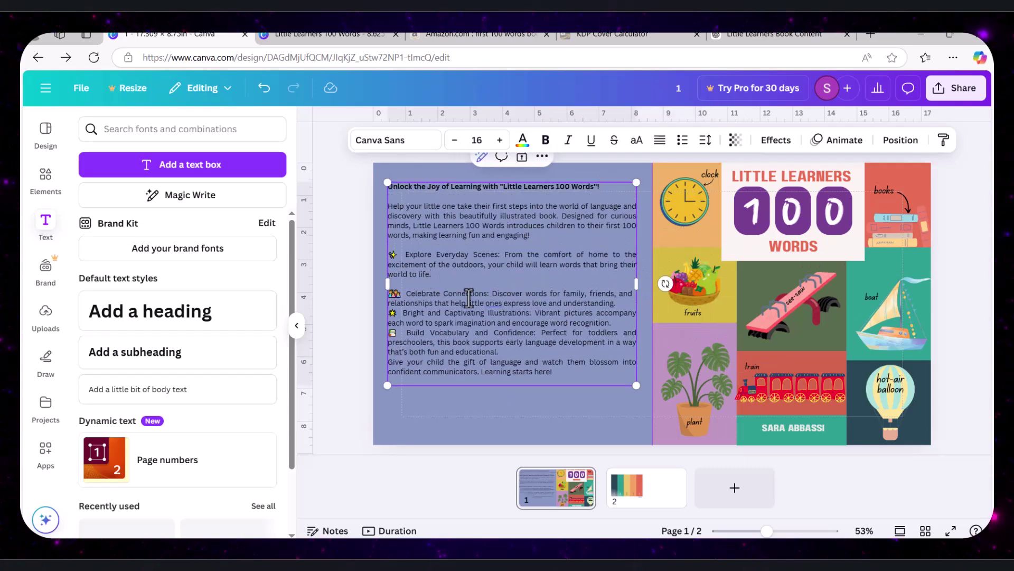
# Remove the blank line before Celebrate Connections and insert one before the closing "Give your child the gift of language" paragraph
pyautogui.click(616, 302)
pyautogui.press('Return')
pyautogui.press('BackSpace')
pyautogui.click(501, 341)
pyautogui.press('Return')
# Change the font of the entire back cover blurb to Glacial Indifference
pyautogui.hotkey('ctrl', 'a')
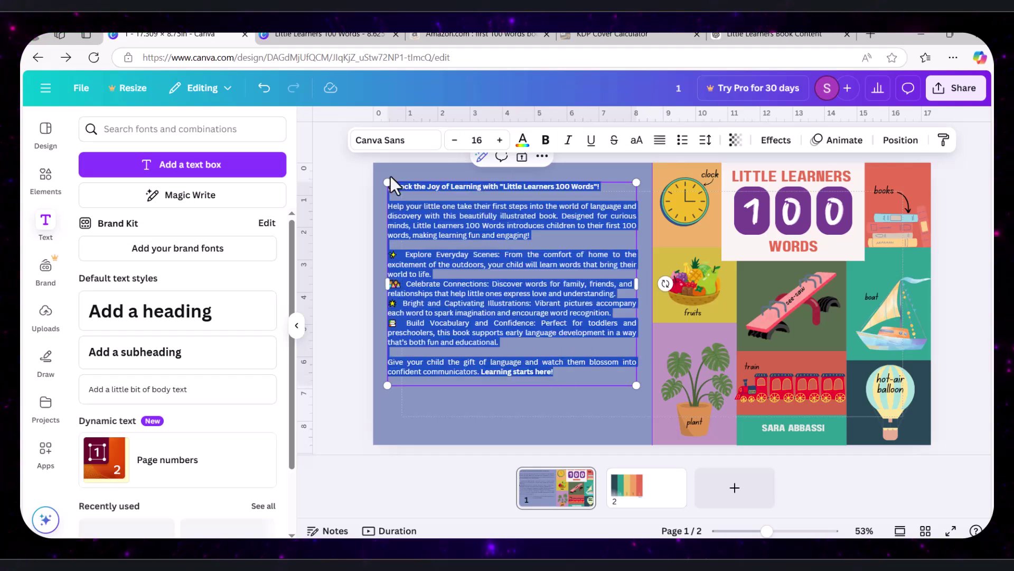
pyautogui.click(395, 140)
pyautogui.click(250, 185)
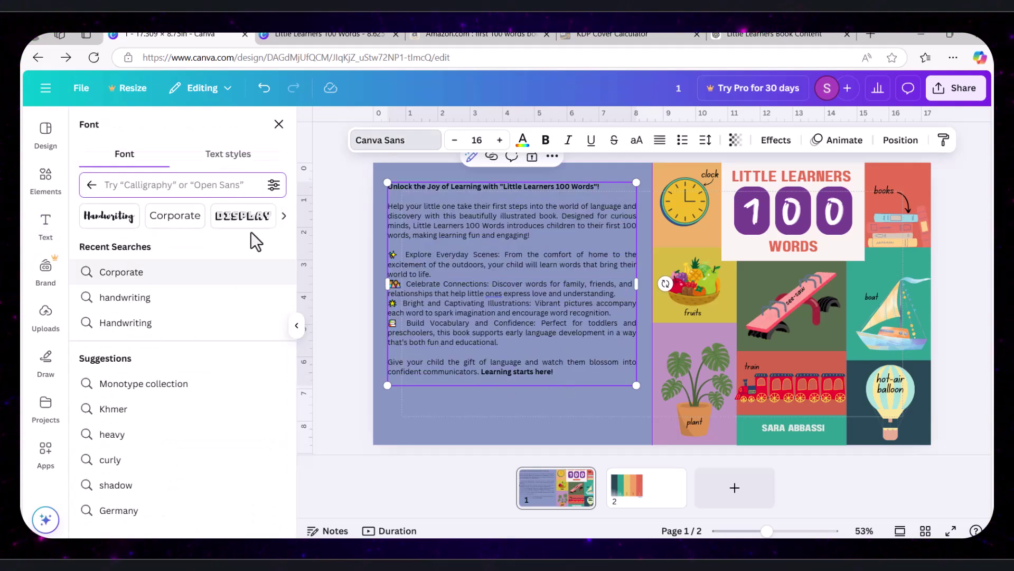
pyautogui.click(141, 347)
pyautogui.click(161, 434)
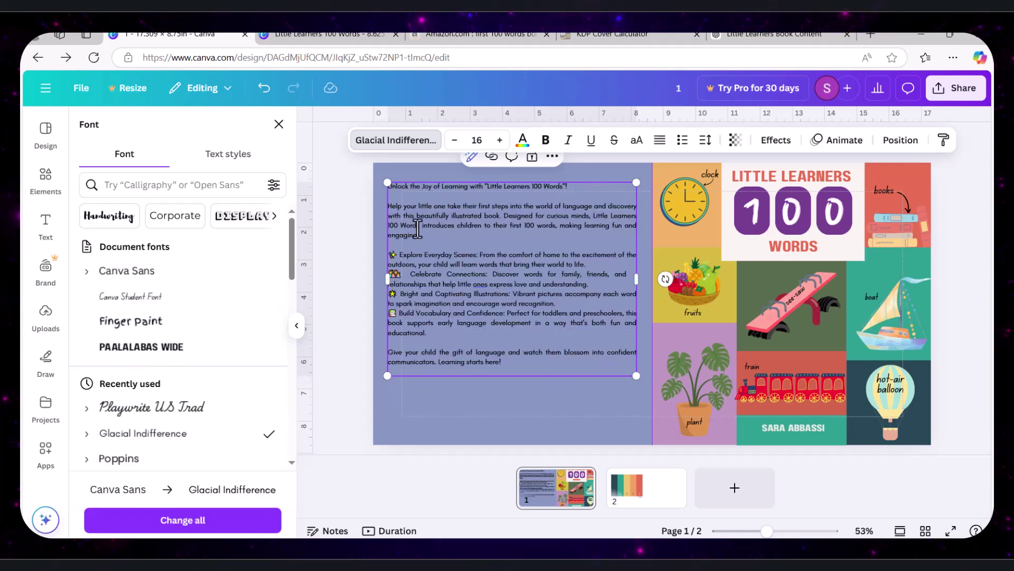
pyautogui.click(541, 422)
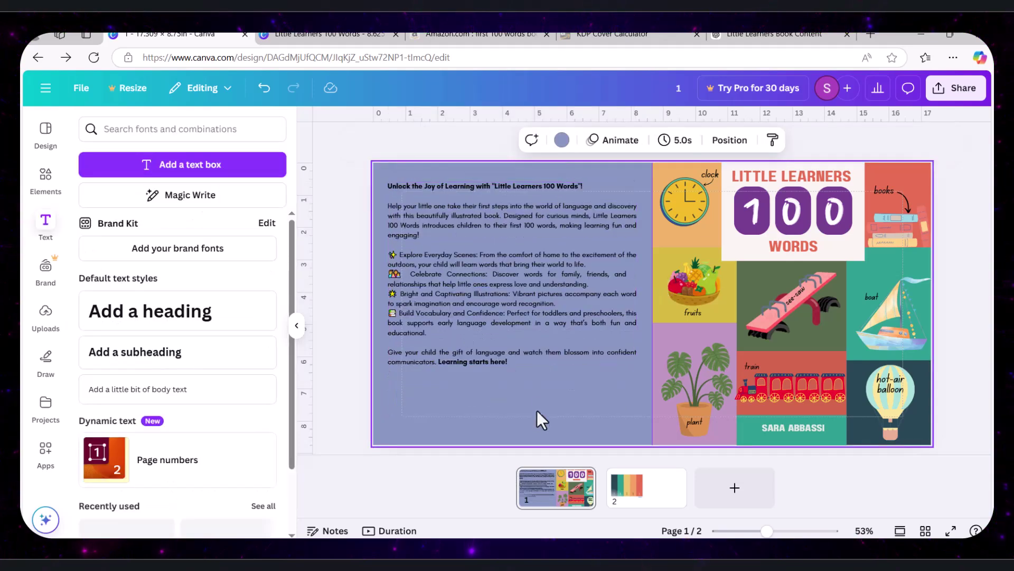
# Delete the second page containing the colour palette from the cover design
pyautogui.press('Escape')
pyautogui.click(637, 506)
pyautogui.rightClick(644, 486)
pyautogui.click(713, 323)
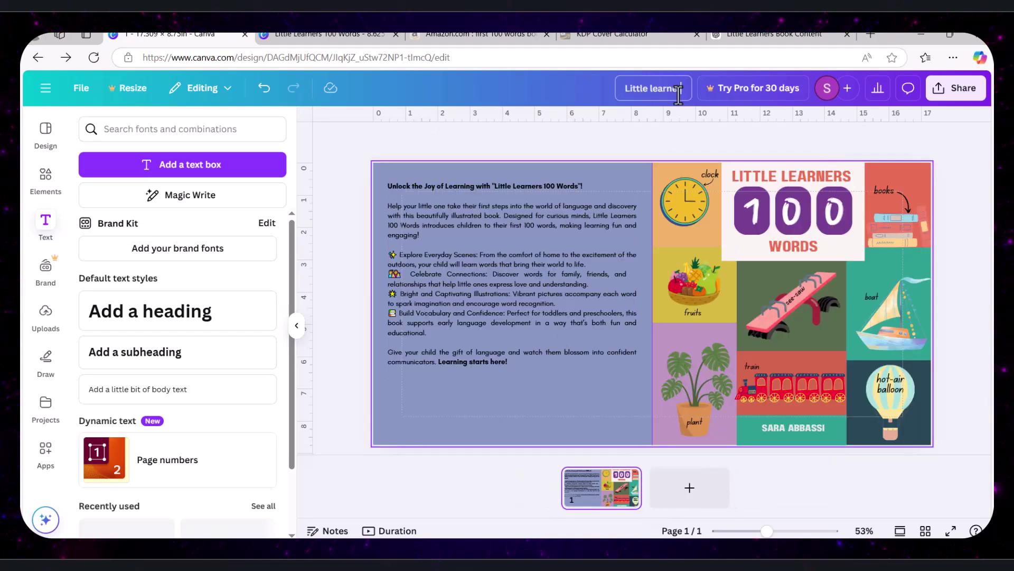
# Name the design "Little learners 100 words book cover" and download it as a PDF
pyautogui.click(948, 97)
pyautogui.click(756, 339)
pyautogui.click(848, 177)
pyautogui.click(848, 177)
pyautogui.click(848, 177)
pyautogui.click(792, 334)
pyautogui.click(854, 354)
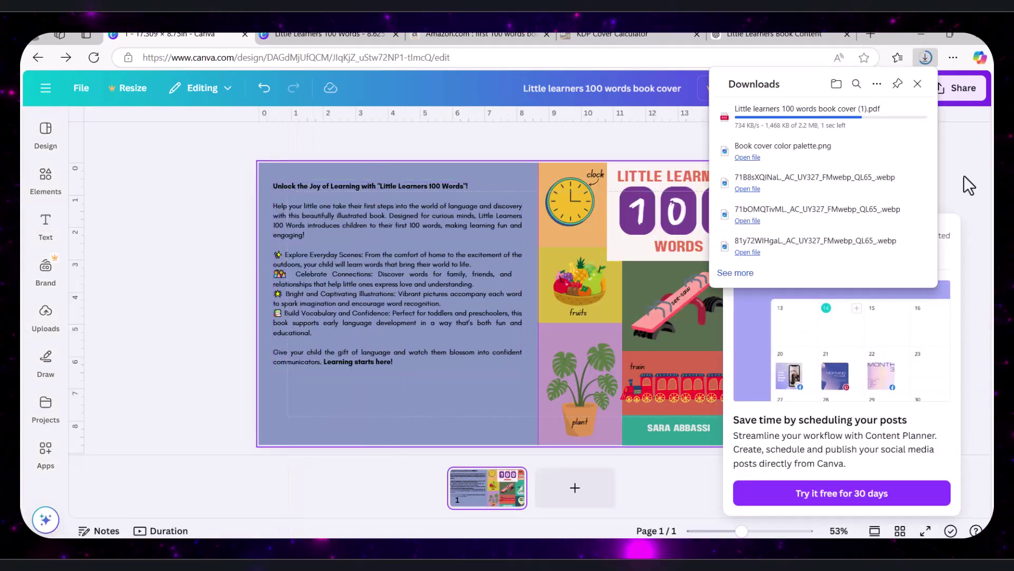
pyautogui.click(946, 276)
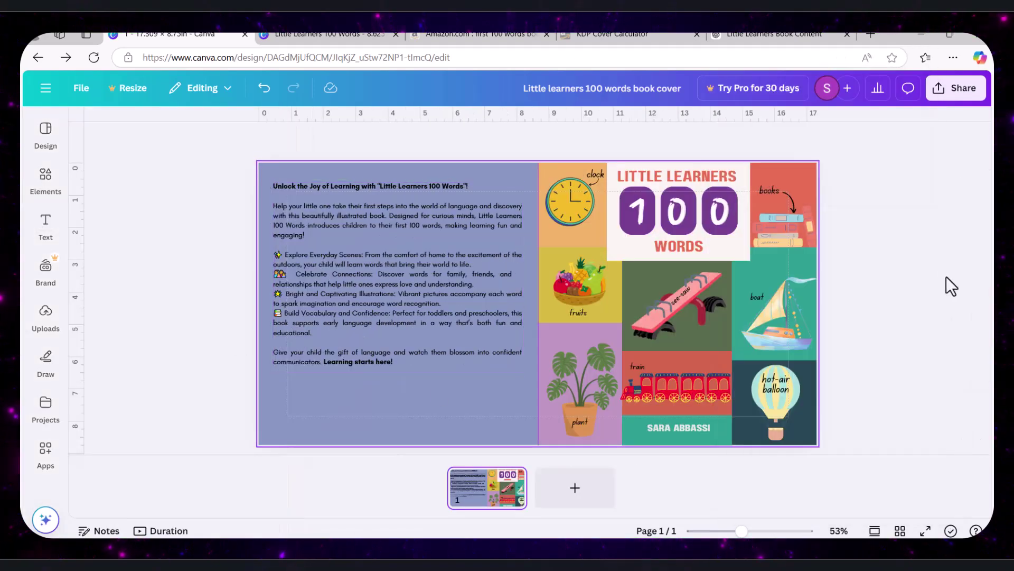